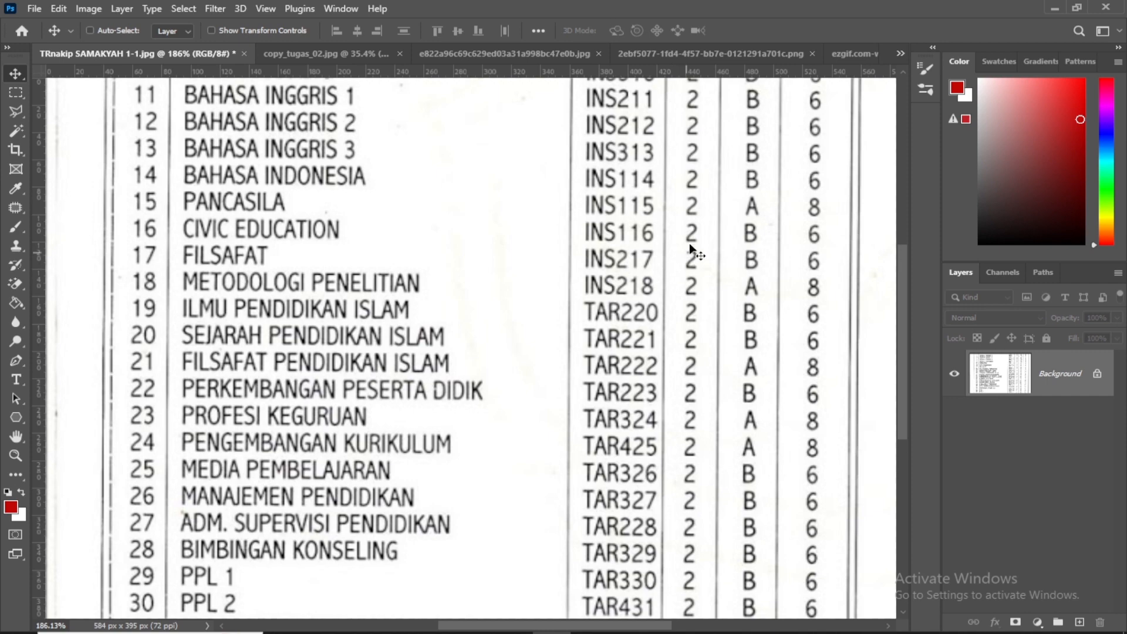
Look through the open scans, including the handwritten assignment, loss report, salary slip and Sleman letterhead, and return to the transcript image
{"action": "left_click", "coordinate": [320, 52]}
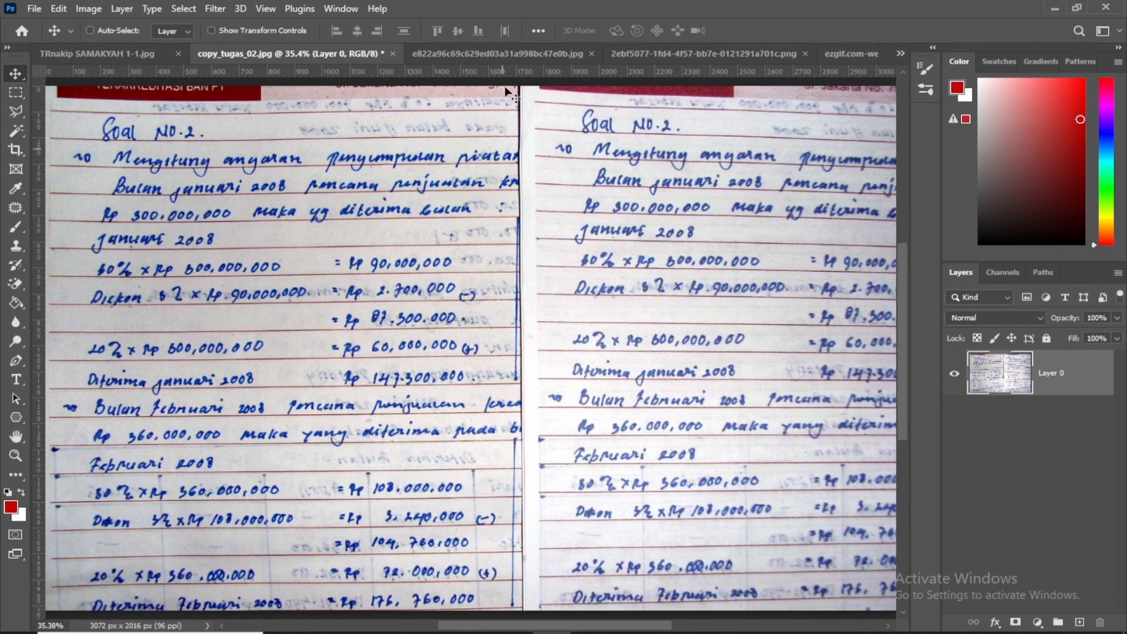
{"action": "left_click", "coordinate": [501, 52]}
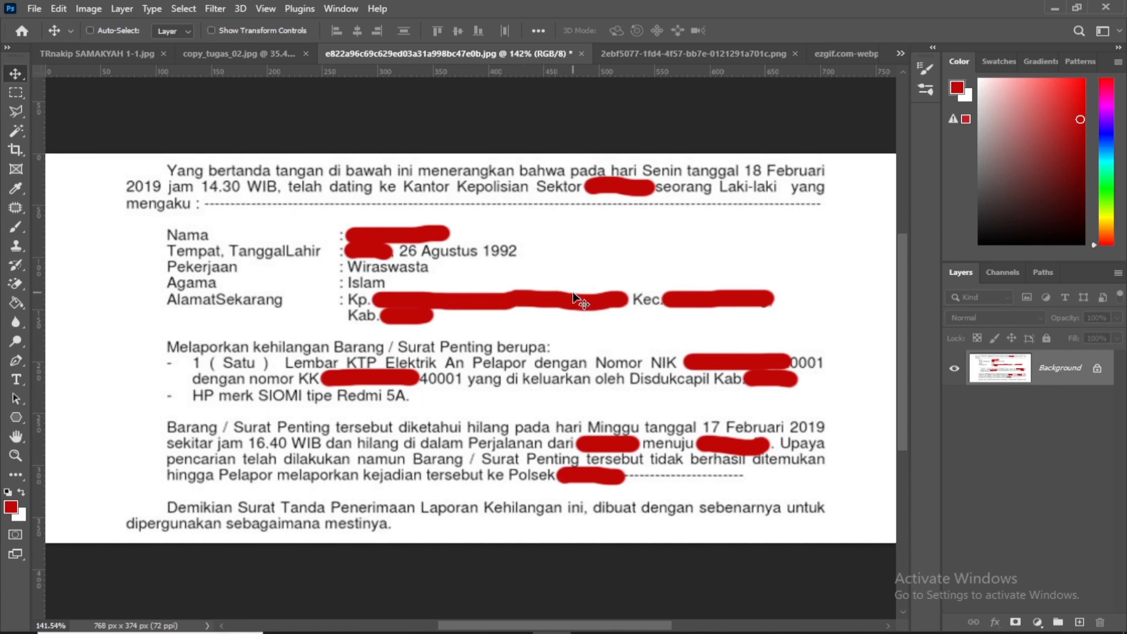
{"action": "left_click", "coordinate": [661, 53]}
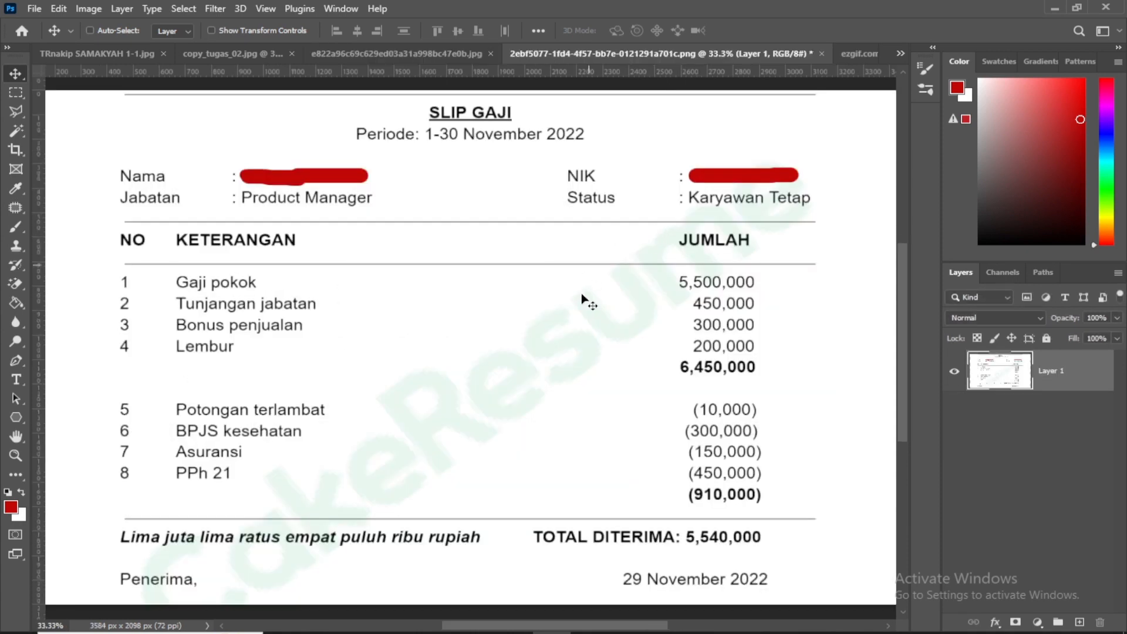
{"action": "left_click", "coordinate": [852, 55]}
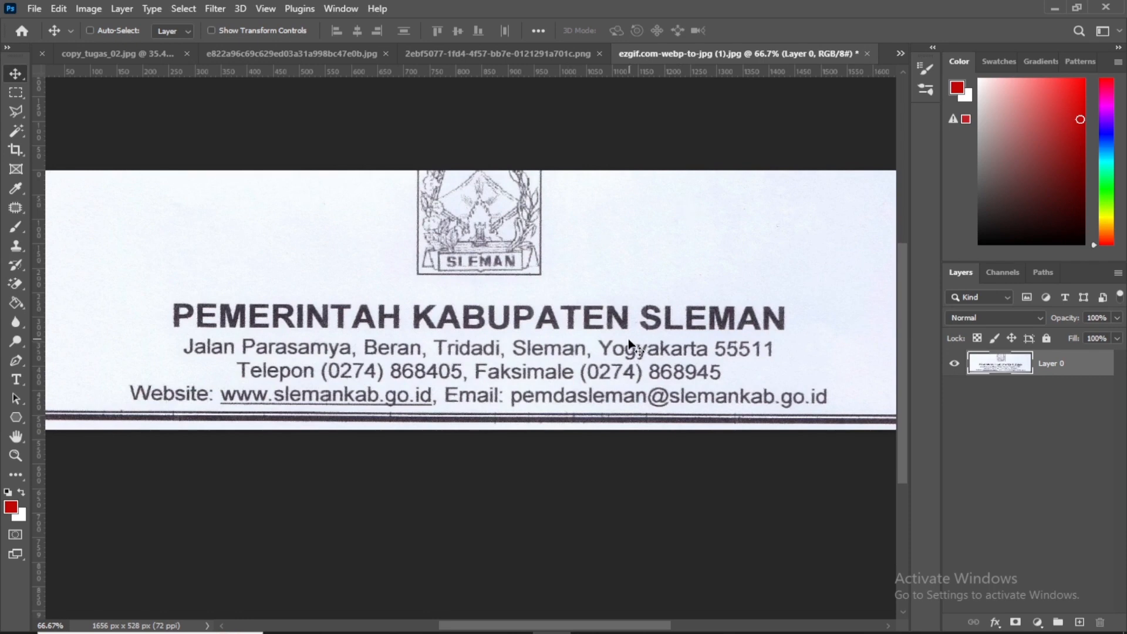
{"action": "left_click", "coordinate": [97, 53]}
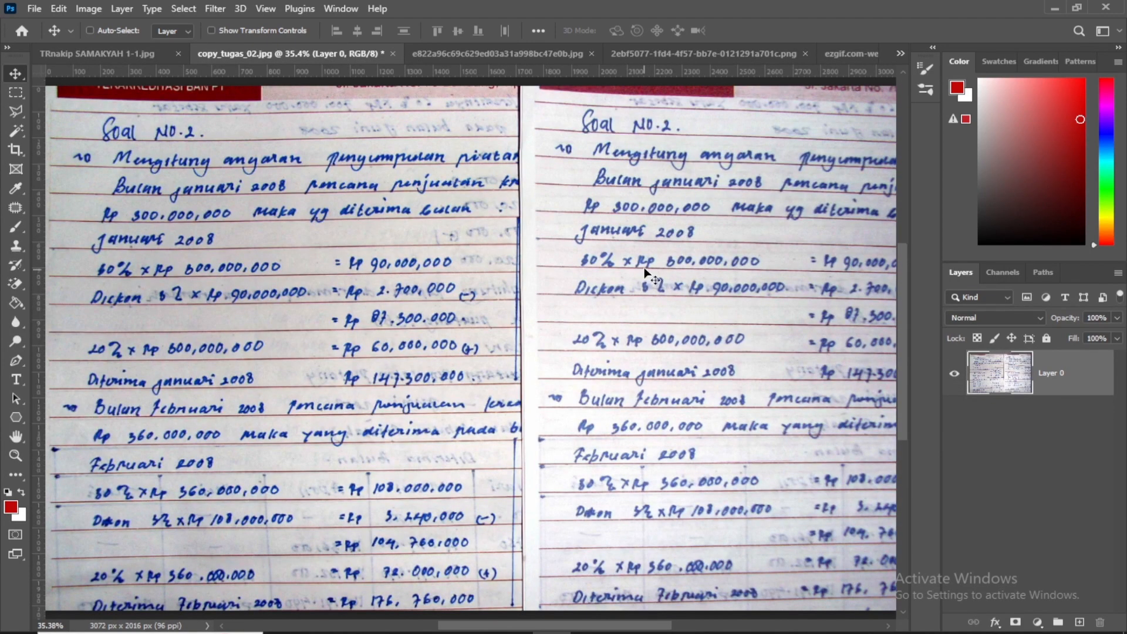
{"action": "left_click", "coordinate": [124, 54]}
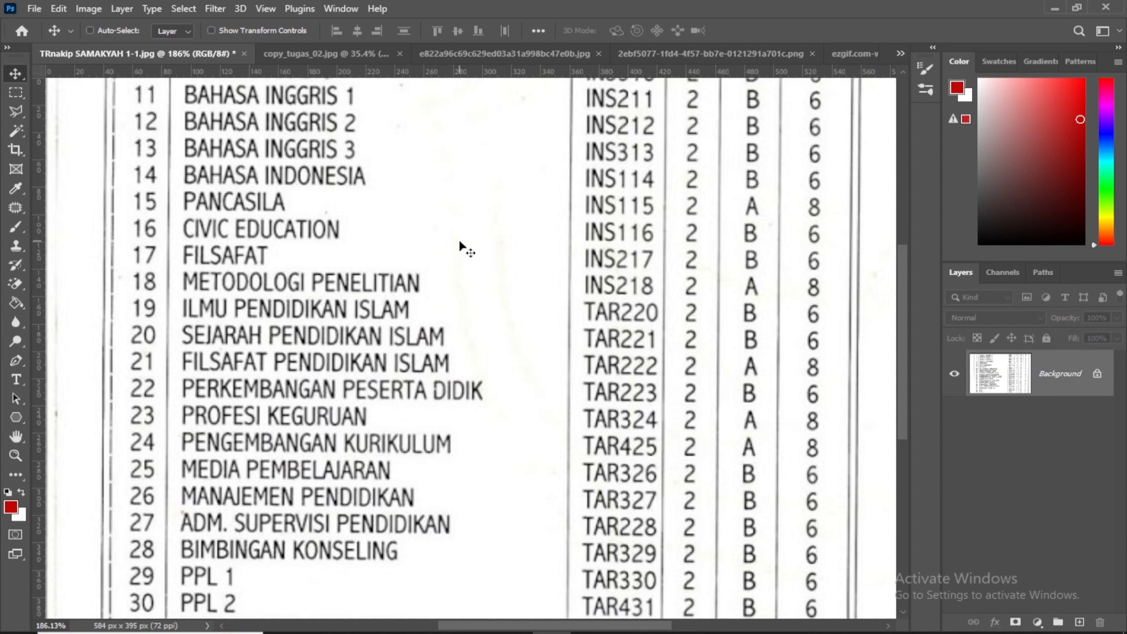
{"action": "left_click", "coordinate": [488, 52]}
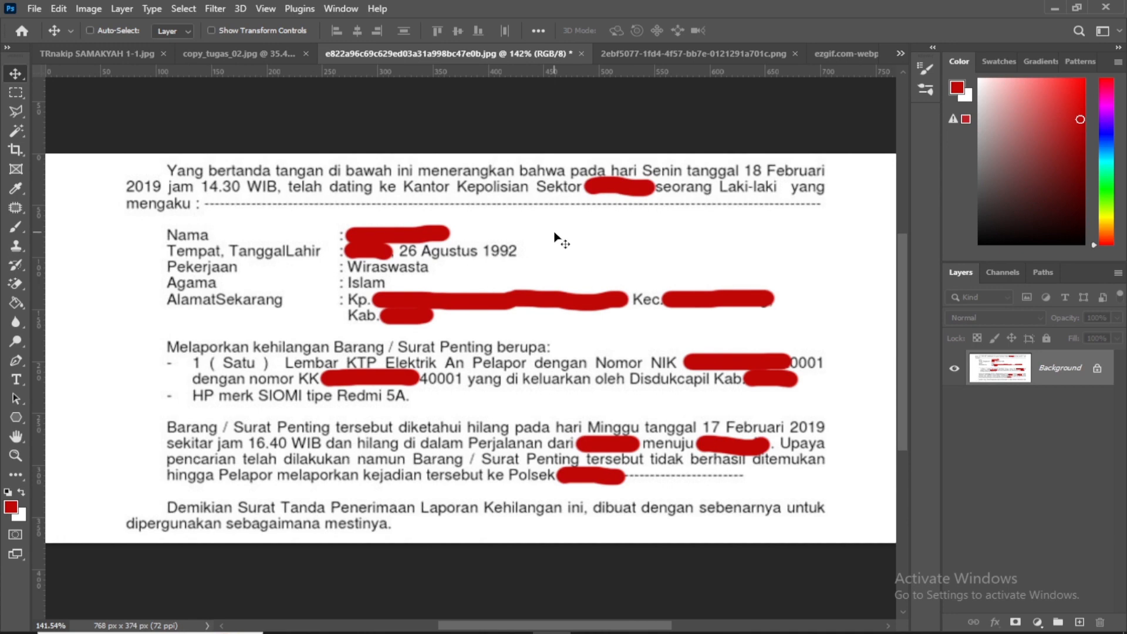
{"action": "left_click", "coordinate": [101, 51]}
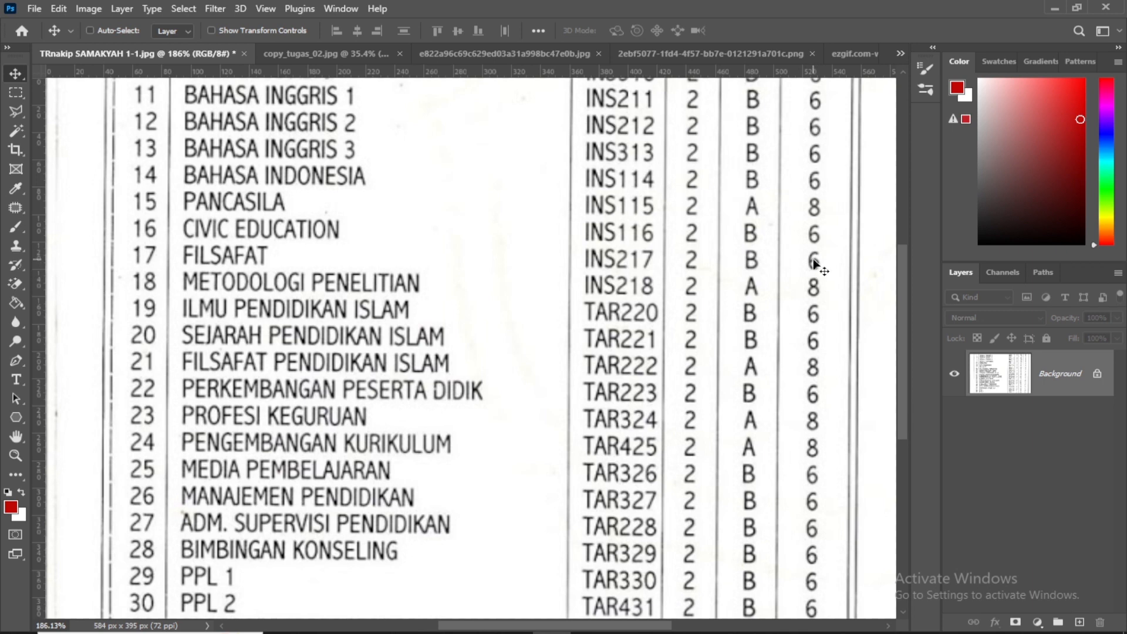
Place a horizontal guide between rows 17 (FILSAFAT) and 18 (METODOLOGI PENELITIAN) of the transcript table
{"action": "left_click", "coordinate": [21, 114]}
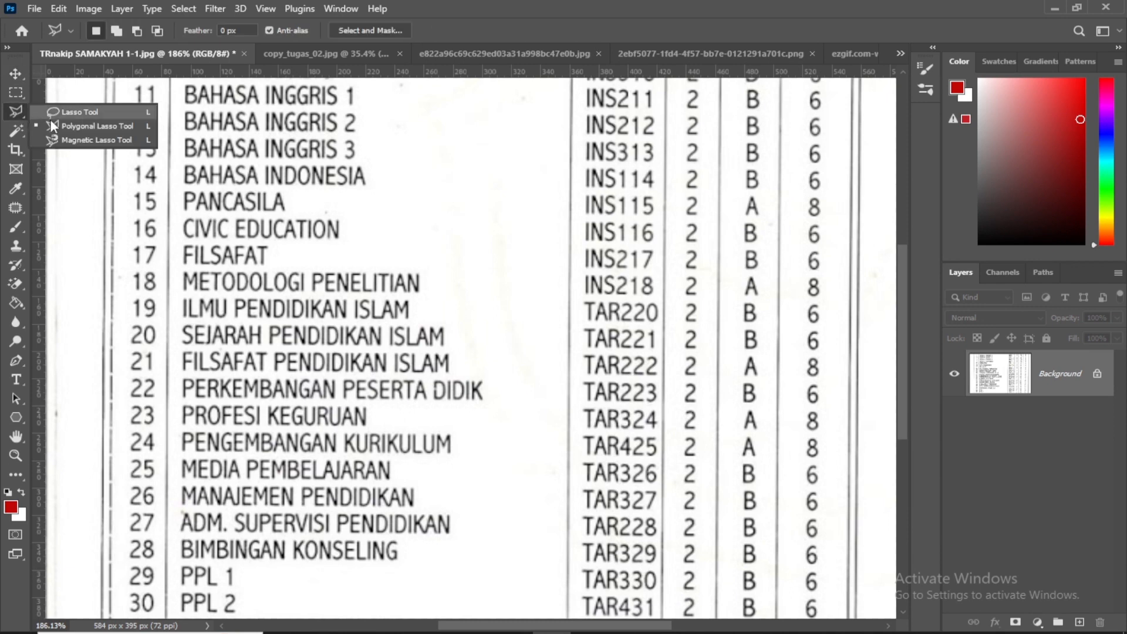
{"action": "left_click", "coordinate": [81, 130]}
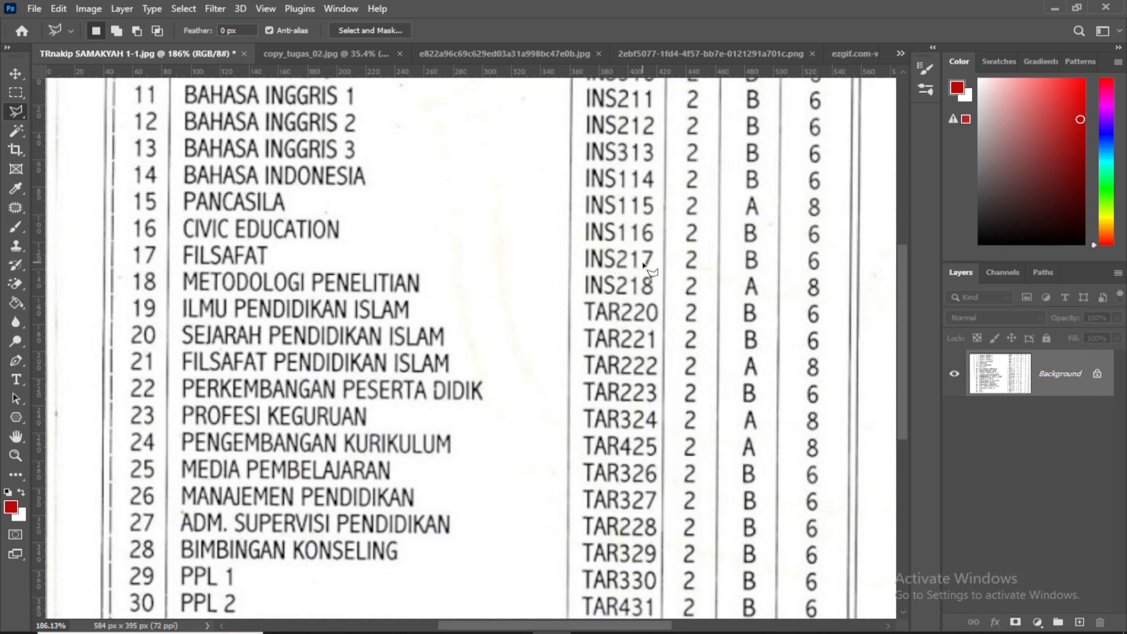
{"action": "left_click", "coordinate": [16, 74]}
{"action": "scroll", "coordinate": [300, 178], "scroll_direction": "up", "scroll_amount": 1}
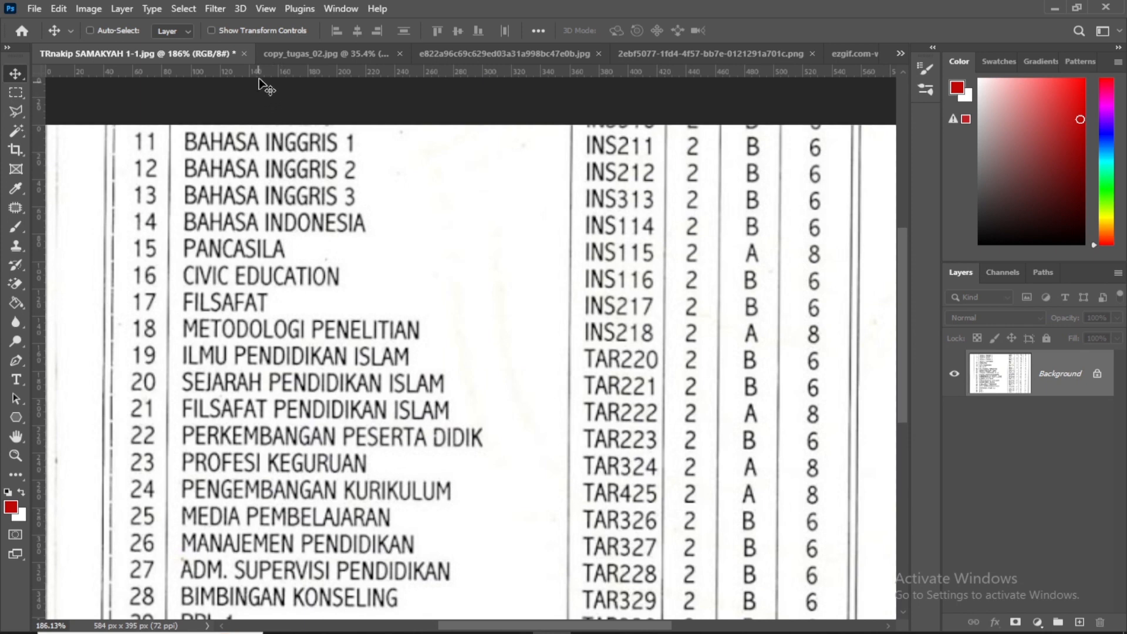
{"action": "left_click_drag", "start_coordinate": [259, 75], "coordinate": [286, 320]}
{"action": "left_click", "coordinate": [16, 111]}
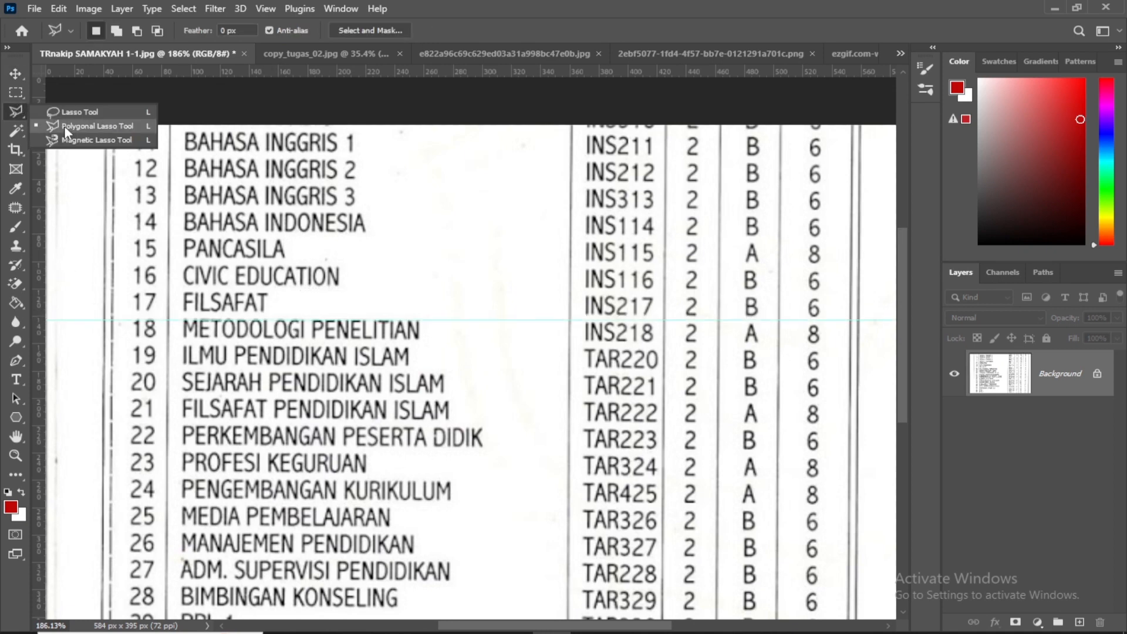
{"action": "left_click", "coordinate": [67, 130]}
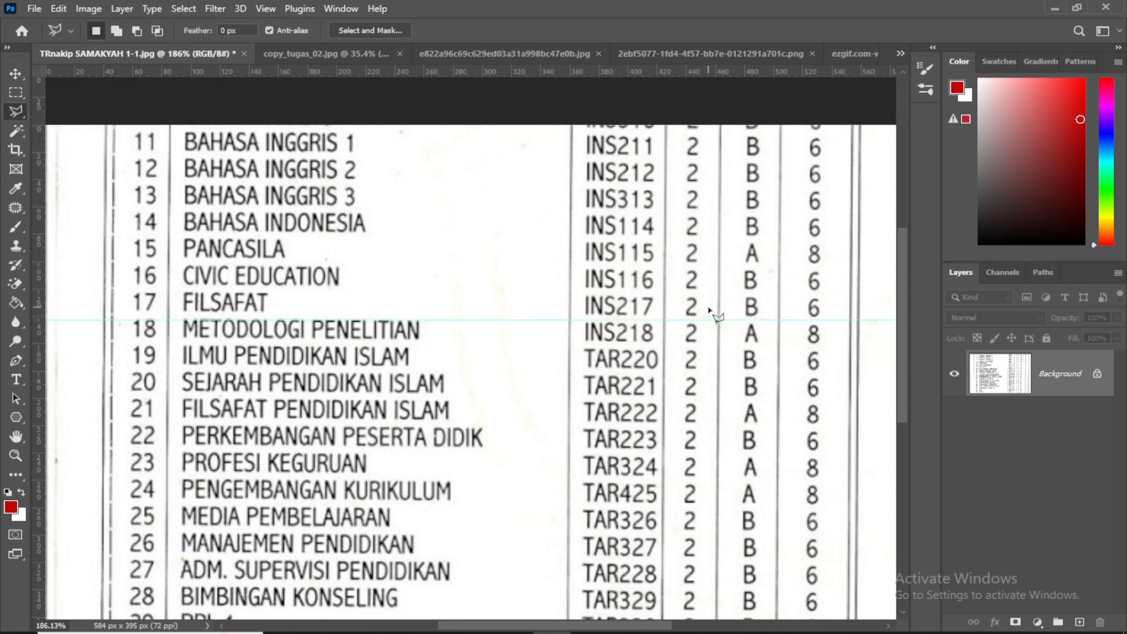
{"action": "left_click", "coordinate": [807, 320]}
{"action": "left_click", "coordinate": [16, 74]}
{"action": "double_click", "coordinate": [194, 148]}
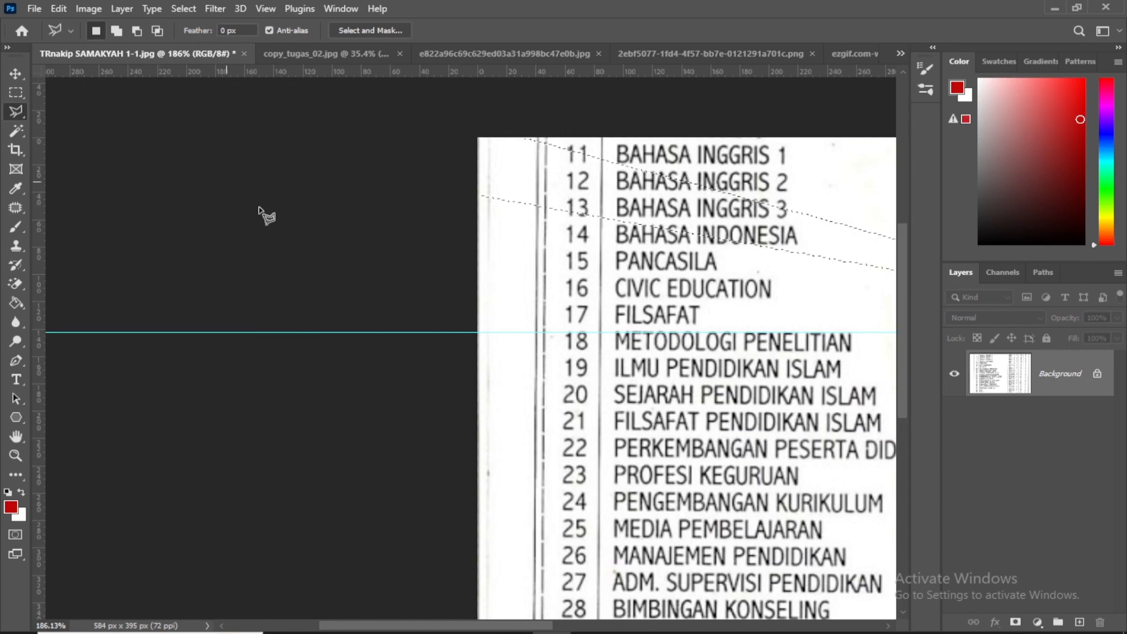
{"action": "left_click_drag", "start_coordinate": [682, 326], "coordinate": [182, 312]}
{"action": "key", "text": "ctrl+d"}
Outline the 8 in the INS115 row with the Polygonal Lasso and copy it to a new layer
{"action": "left_click_drag", "start_coordinate": [610, 346], "coordinate": [505, 346]}
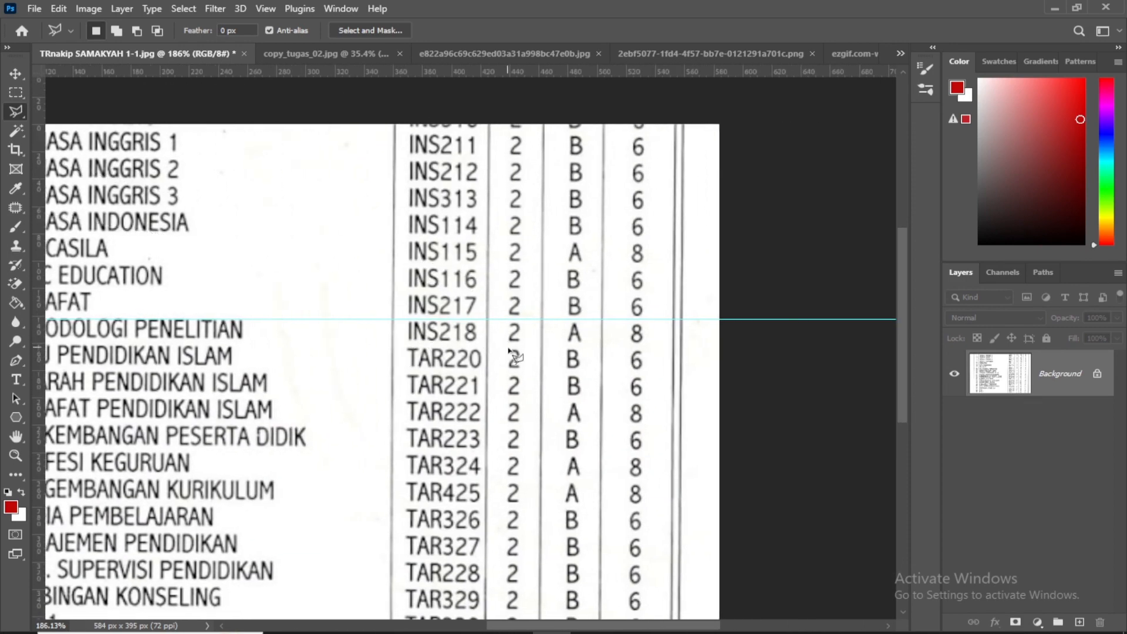
{"action": "key", "text": "ctrl+plus"}
{"action": "key", "text": "ctrl+plus"}
{"action": "left_click_drag", "start_coordinate": [646, 371], "coordinate": [534, 371]}
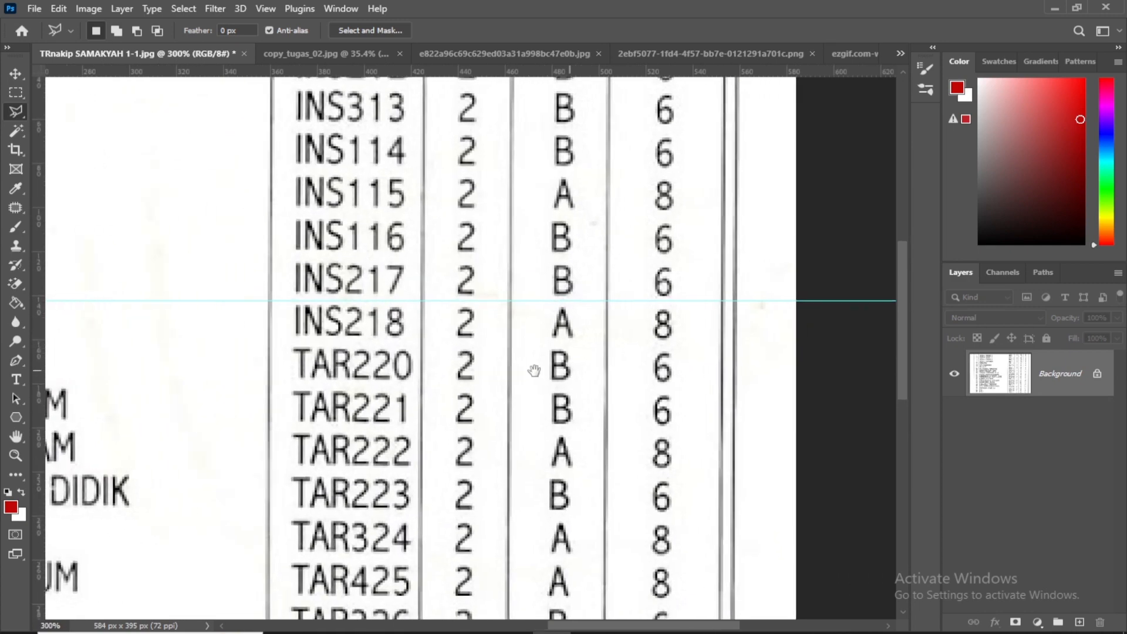
{"action": "right_click", "coordinate": [18, 117]}
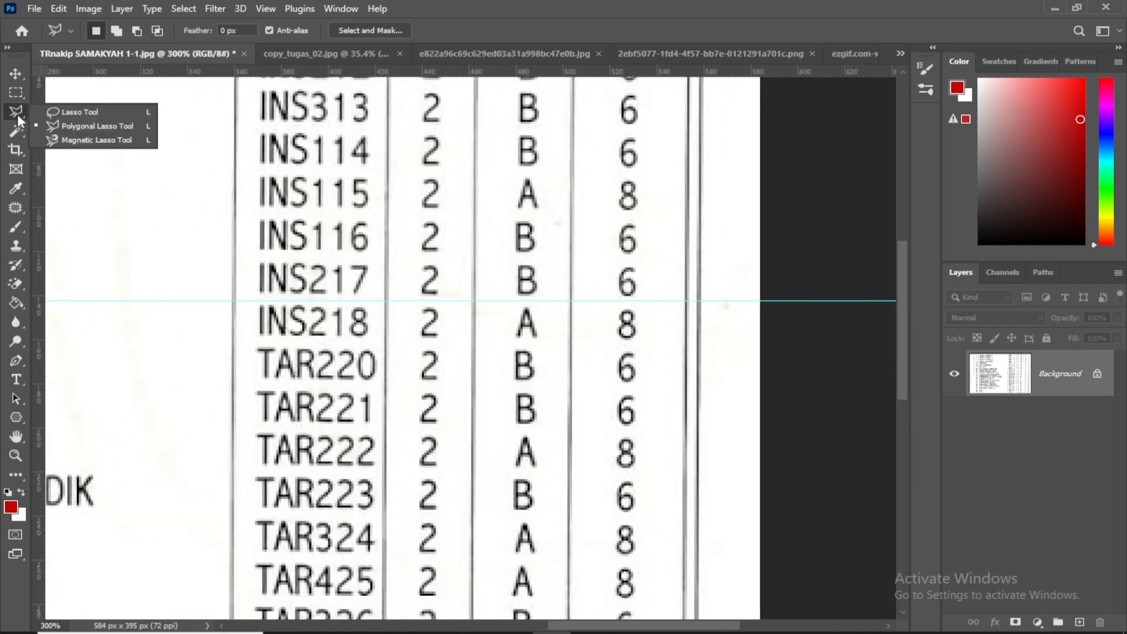
{"action": "left_click", "coordinate": [59, 126]}
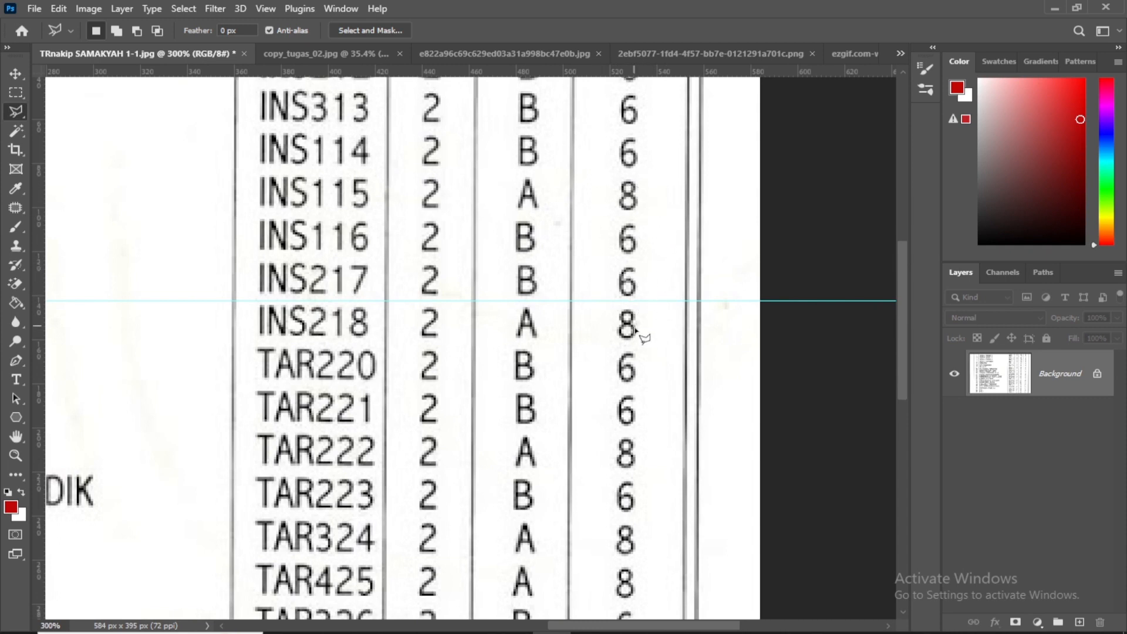
{"action": "left_click", "coordinate": [612, 176]}
{"action": "left_click", "coordinate": [641, 176]}
{"action": "left_click", "coordinate": [640, 215]}
{"action": "double_click", "coordinate": [615, 214]}
{"action": "key", "text": "ctrl+j"}
Move the copied 8 down over the 6 in the INS217 row, aligned with its column and the guide
{"action": "key", "text": "v"}
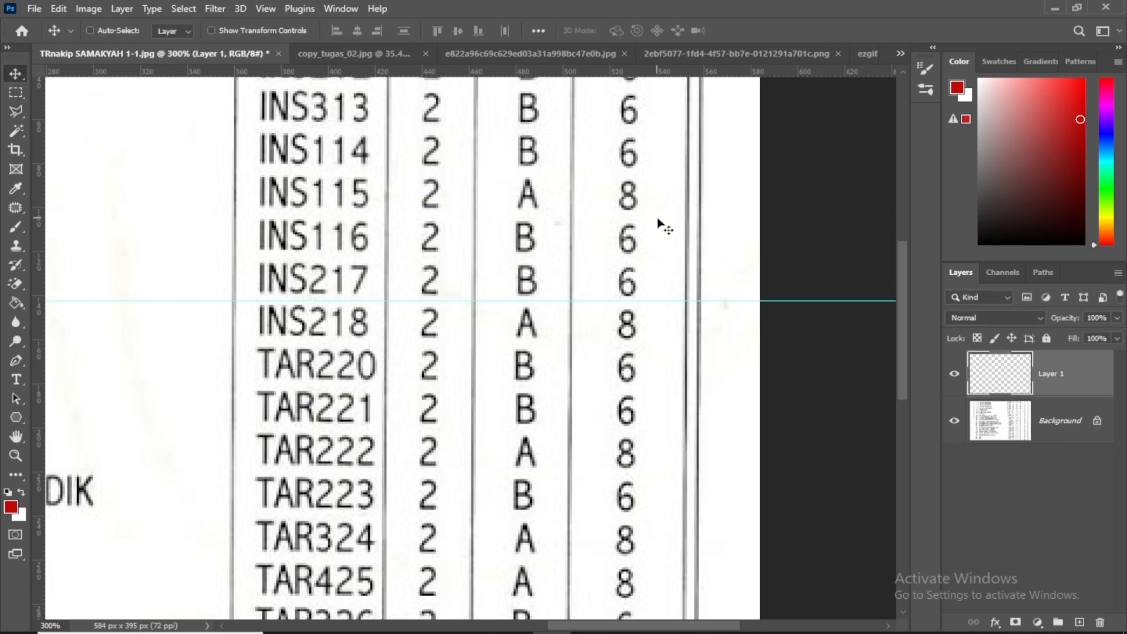
{"action": "left_click_drag", "start_coordinate": [654, 221], "coordinate": [659, 292]}
{"action": "key", "text": "ctrl+z"}
{"action": "key", "text": "Down"}
{"action": "key", "text": "Up"}
Compare the INS217 row with the copied digit's layer hidden and shown, both close up and with the whole transcript fitted on screen
{"action": "left_click", "coordinate": [953, 373]}
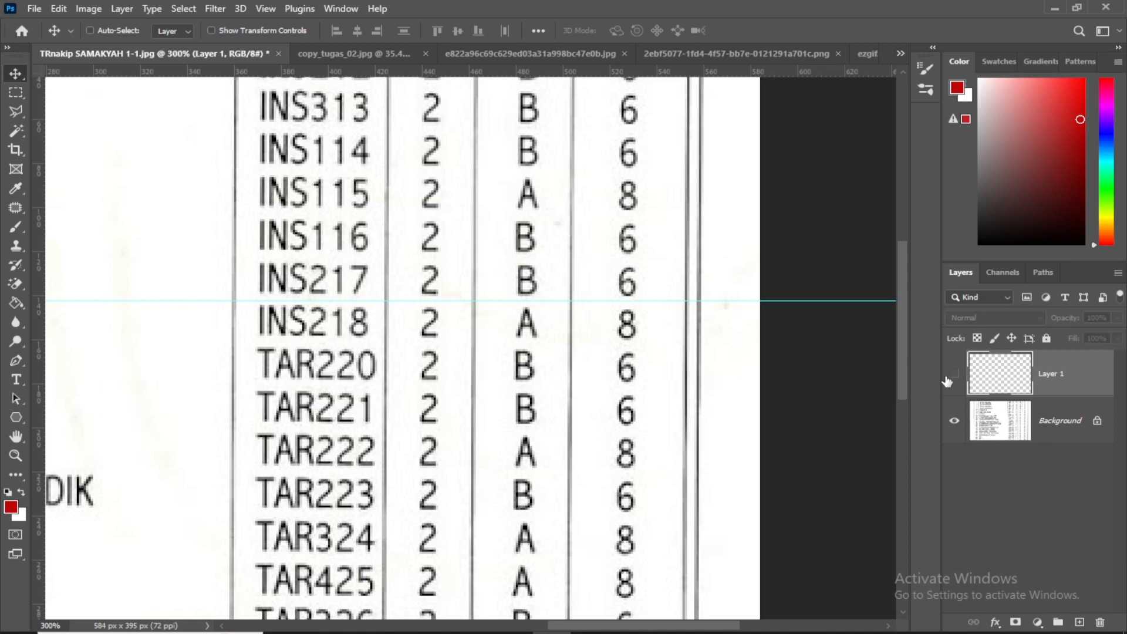
{"action": "left_click", "coordinate": [953, 373]}
{"action": "left_click", "coordinate": [266, 8]}
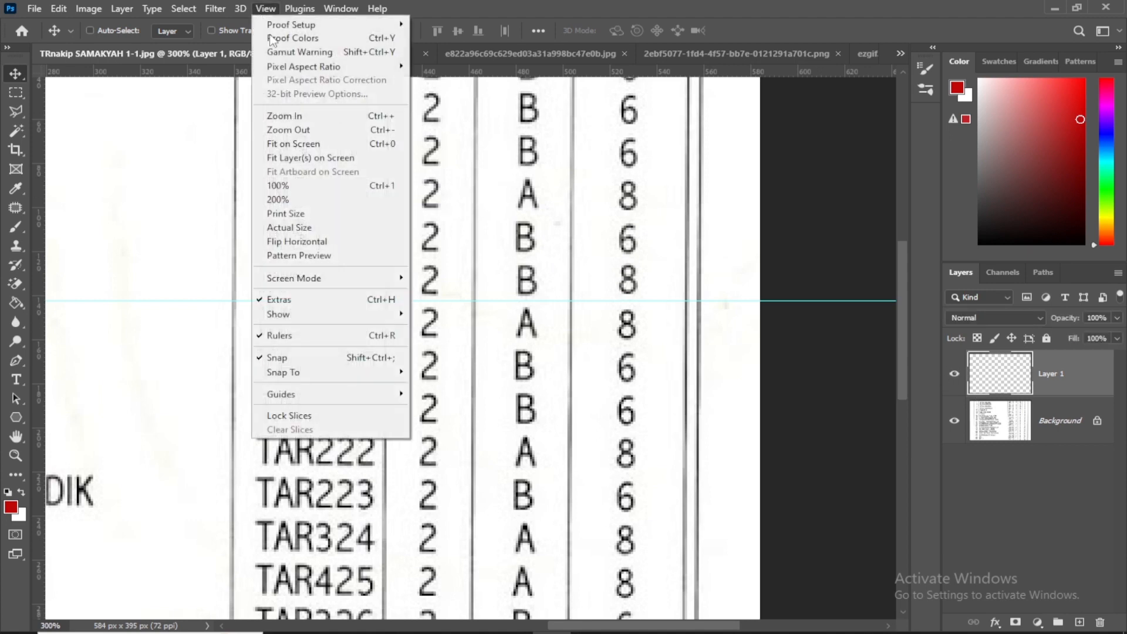
{"action": "left_click", "coordinate": [313, 144]}
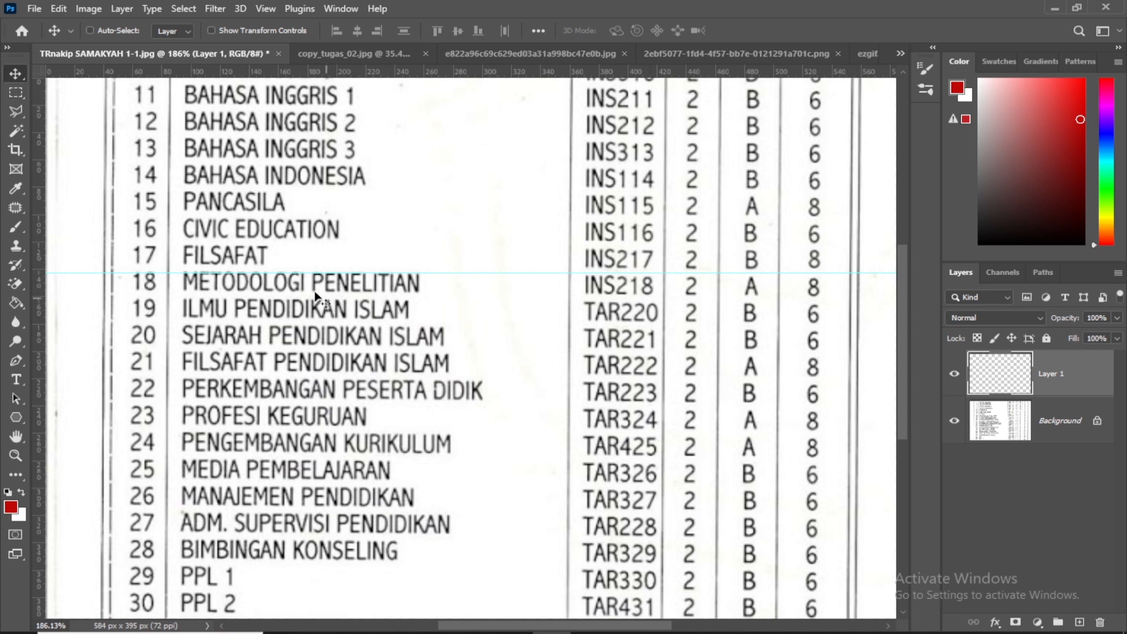
{"action": "left_click", "coordinate": [951, 376]}
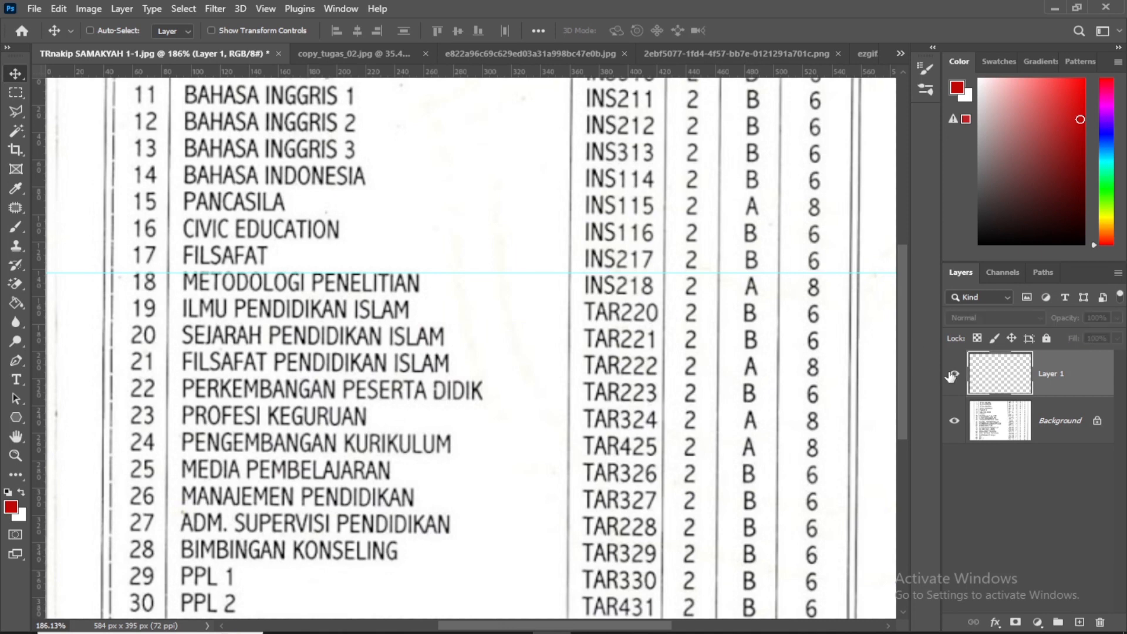
{"action": "left_click", "coordinate": [952, 375]}
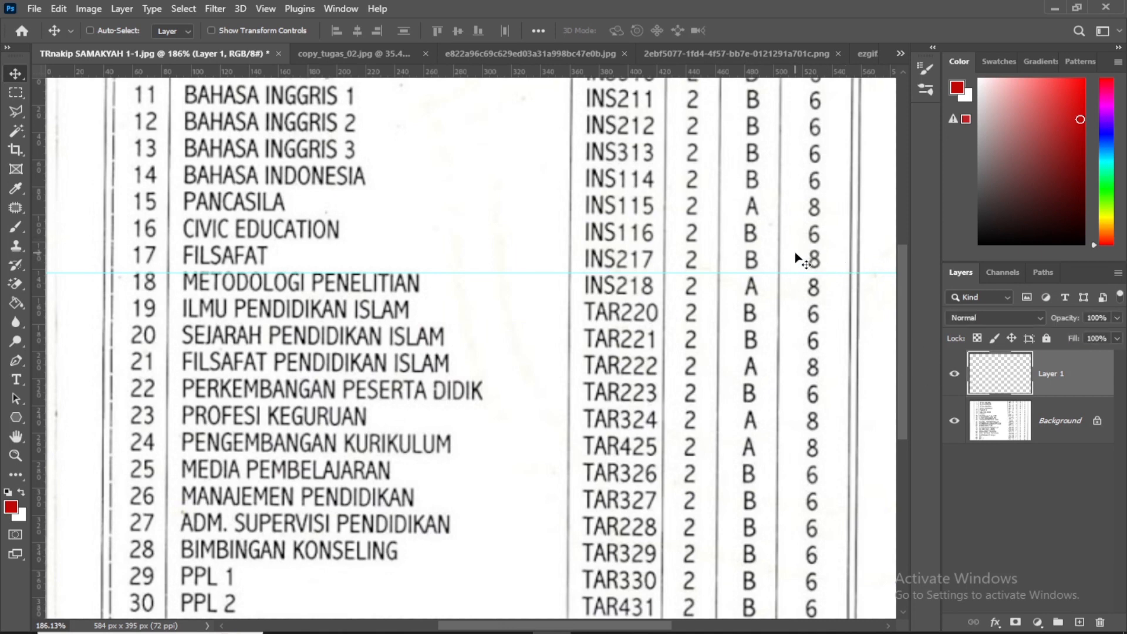
Switch to copy_tugas_02.jpg and examine the handwritten rupiah amounts in the January 2008 calculation
{"action": "left_click", "coordinate": [346, 50]}
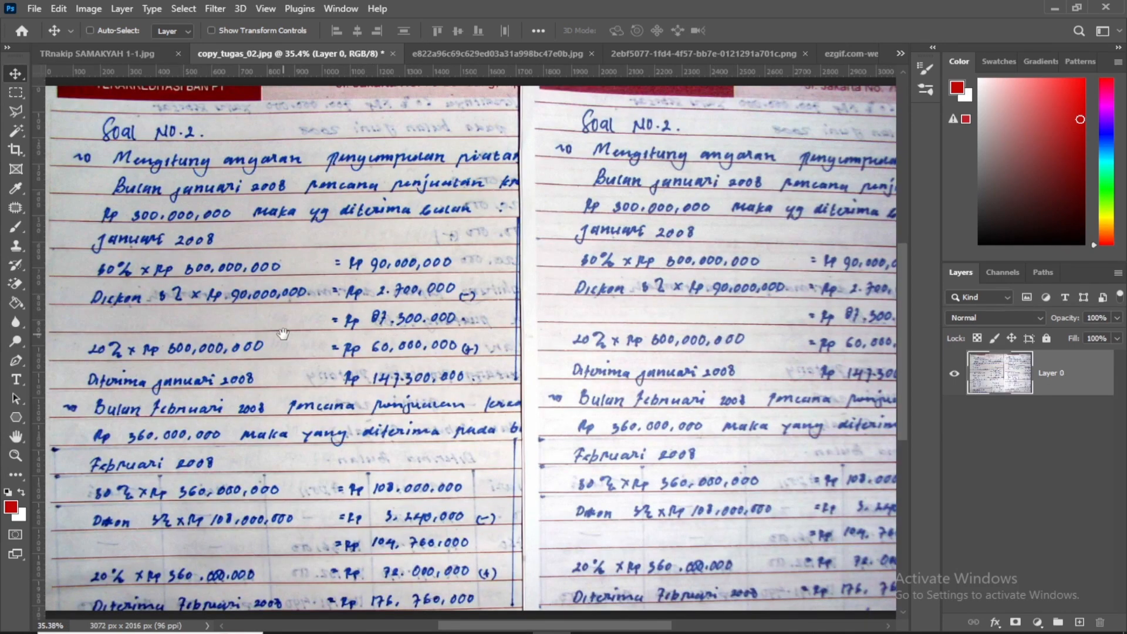
{"action": "left_click_drag", "start_coordinate": [282, 333], "coordinate": [261, 382]}
{"action": "left_click_drag", "start_coordinate": [542, 358], "coordinate": [522, 297]}
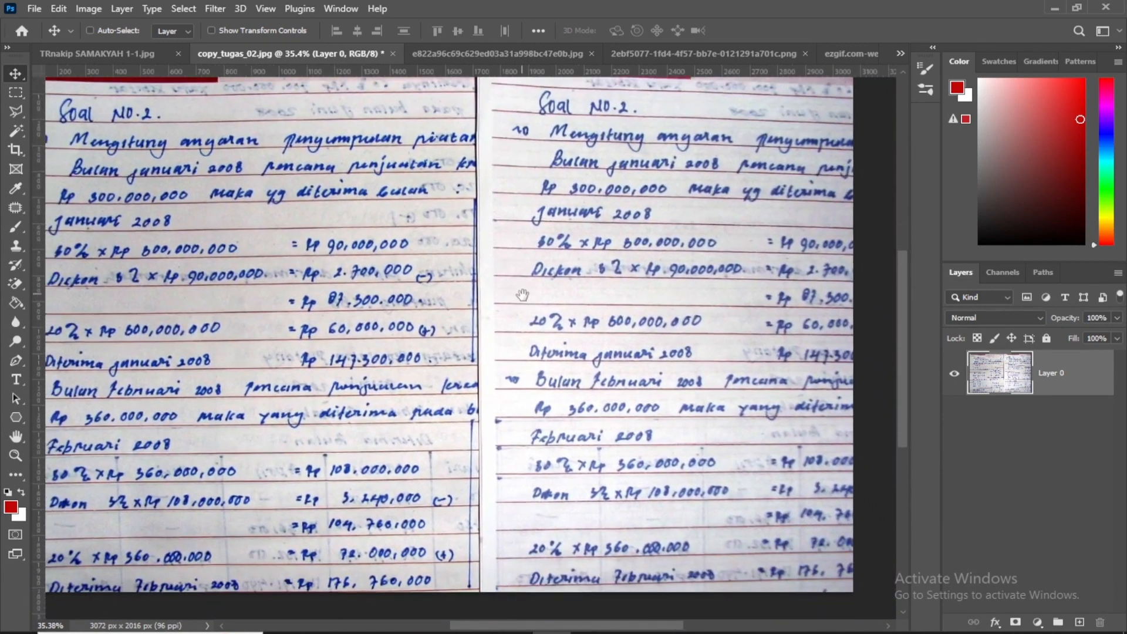
{"action": "left_click_drag", "start_coordinate": [350, 310], "coordinate": [549, 315]}
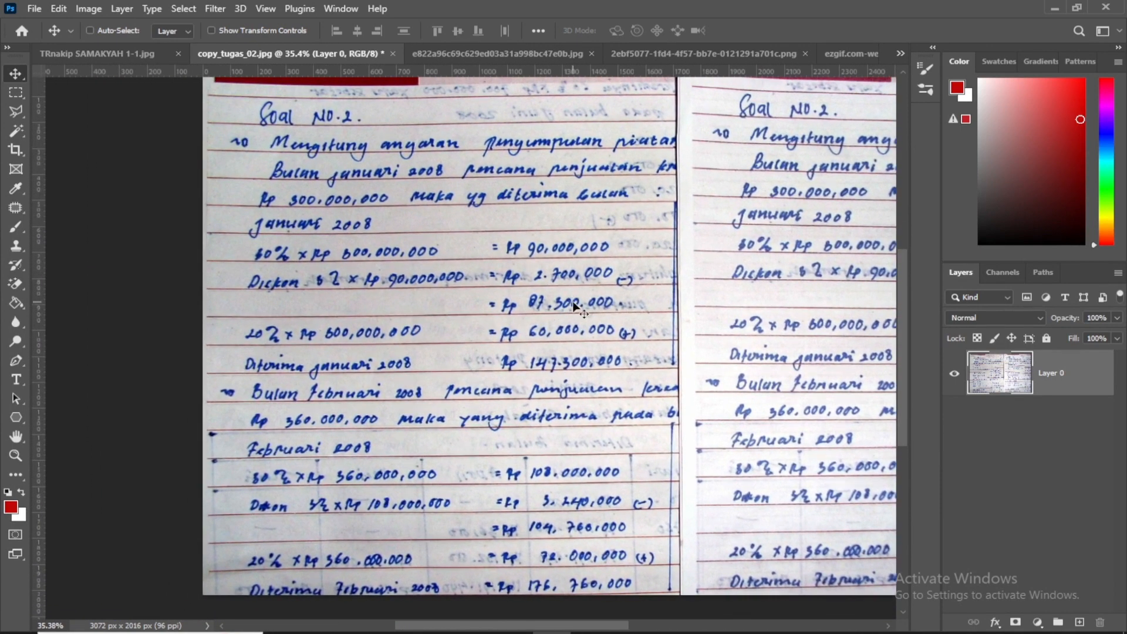
{"action": "key", "text": "ctrl+plus"}
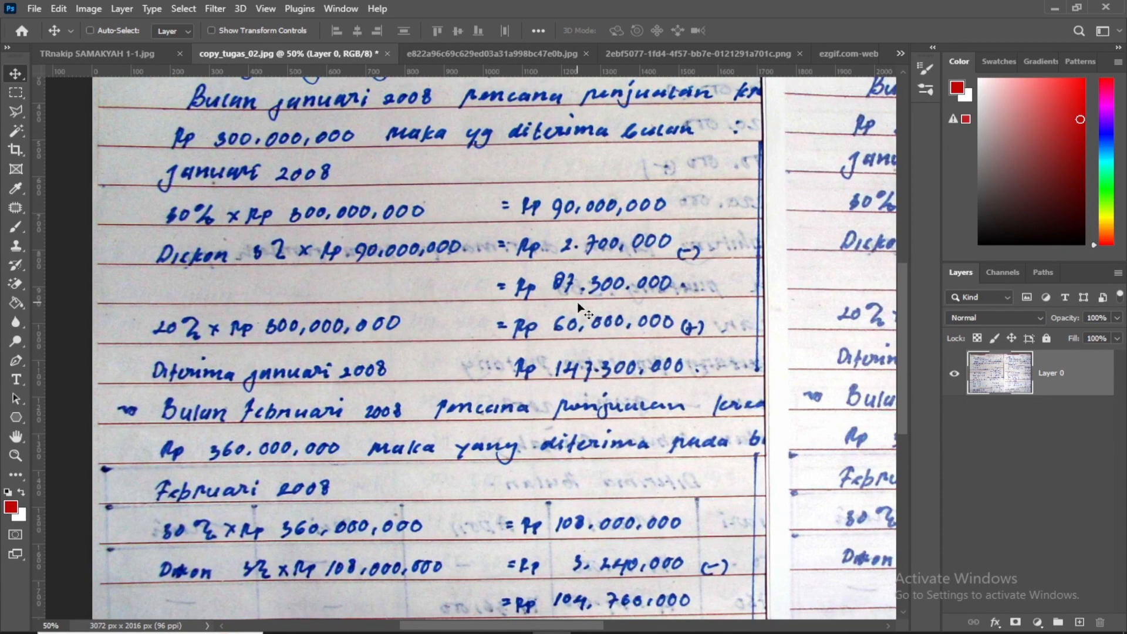
{"action": "key", "text": "ctrl+plus"}
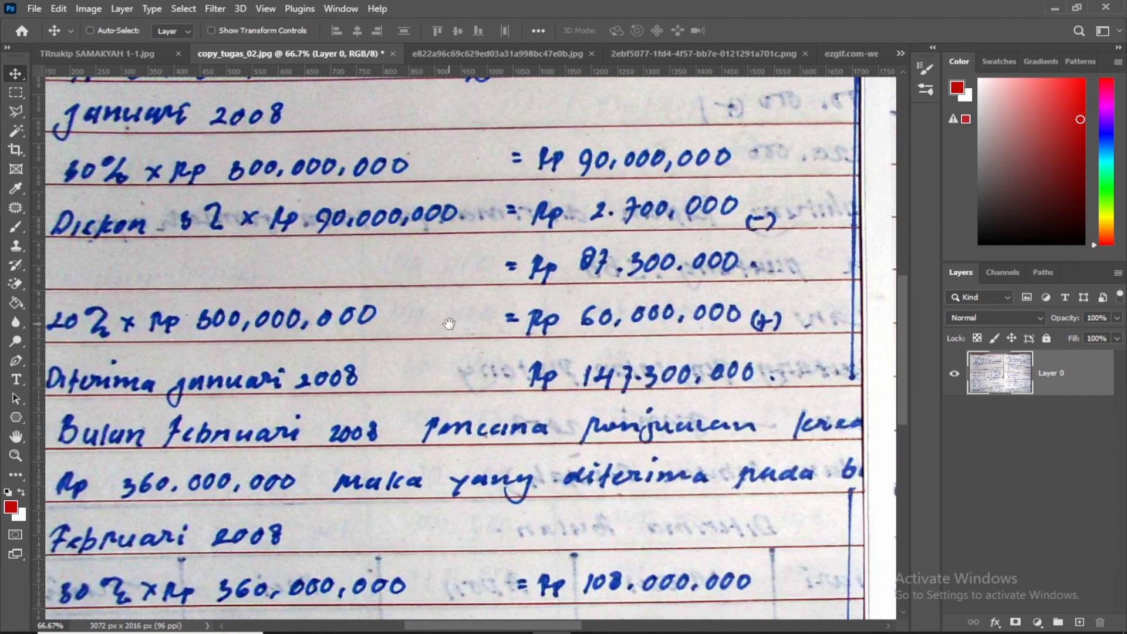
{"action": "left_click_drag", "start_coordinate": [449, 324], "coordinate": [438, 372]}
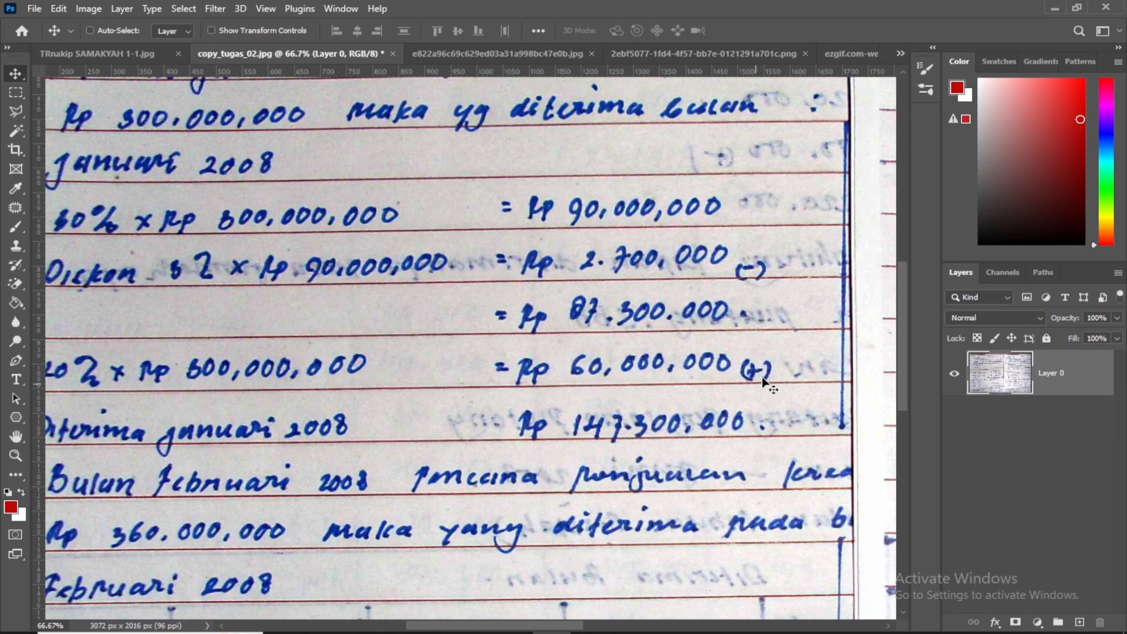
{"action": "left_click_drag", "start_coordinate": [266, 302], "coordinate": [225, 349]}
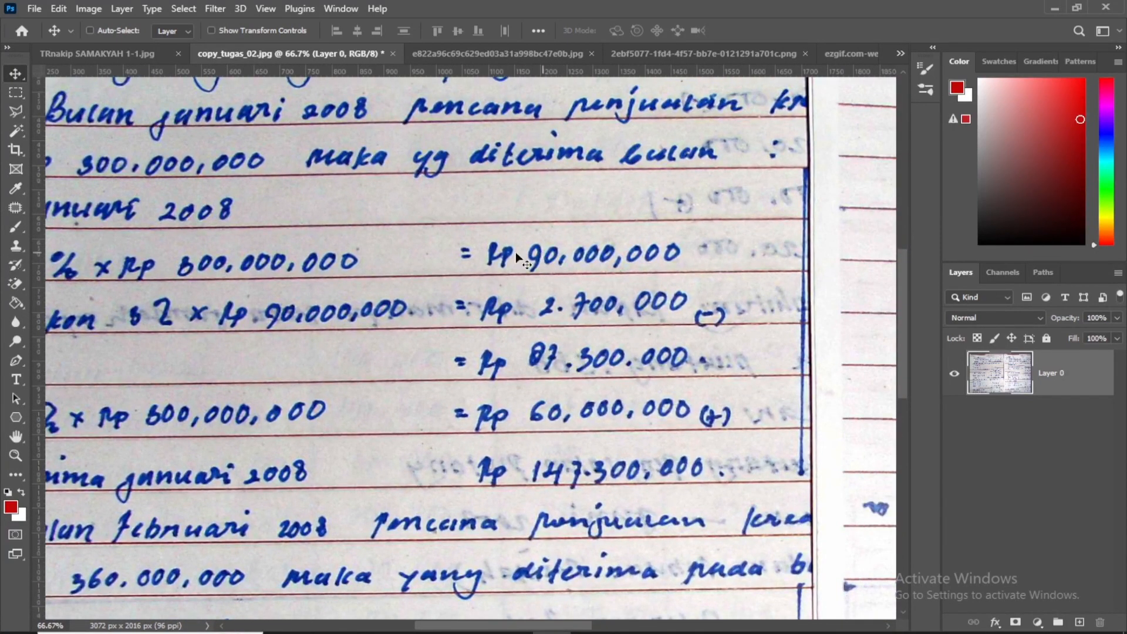
Outline the 9 in the Rp 90,000,000 result with the Polygonal Lasso and copy it to a new layer
{"action": "left_click", "coordinate": [18, 111]}
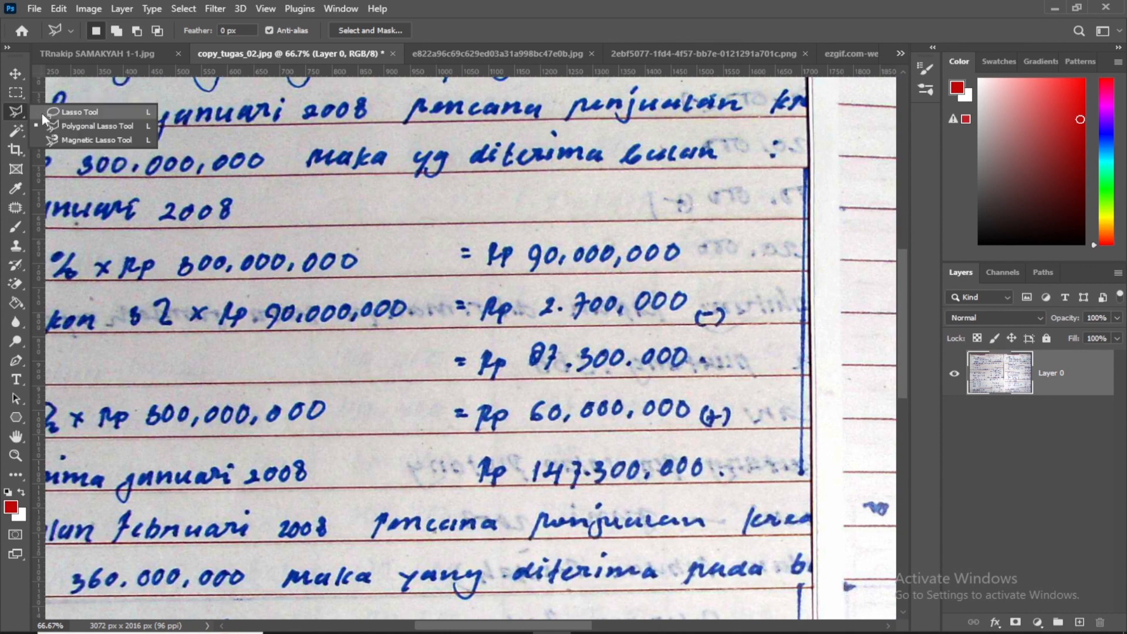
{"action": "left_click", "coordinate": [61, 125]}
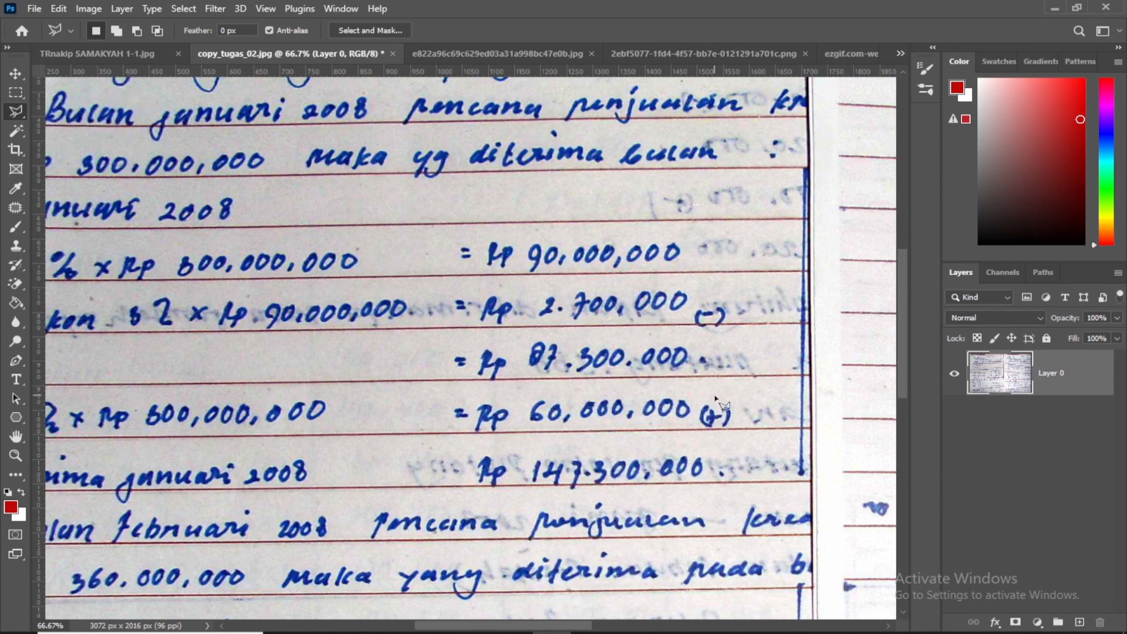
{"action": "key", "text": "ctrl+plus"}
{"action": "key", "text": "ctrl+plus"}
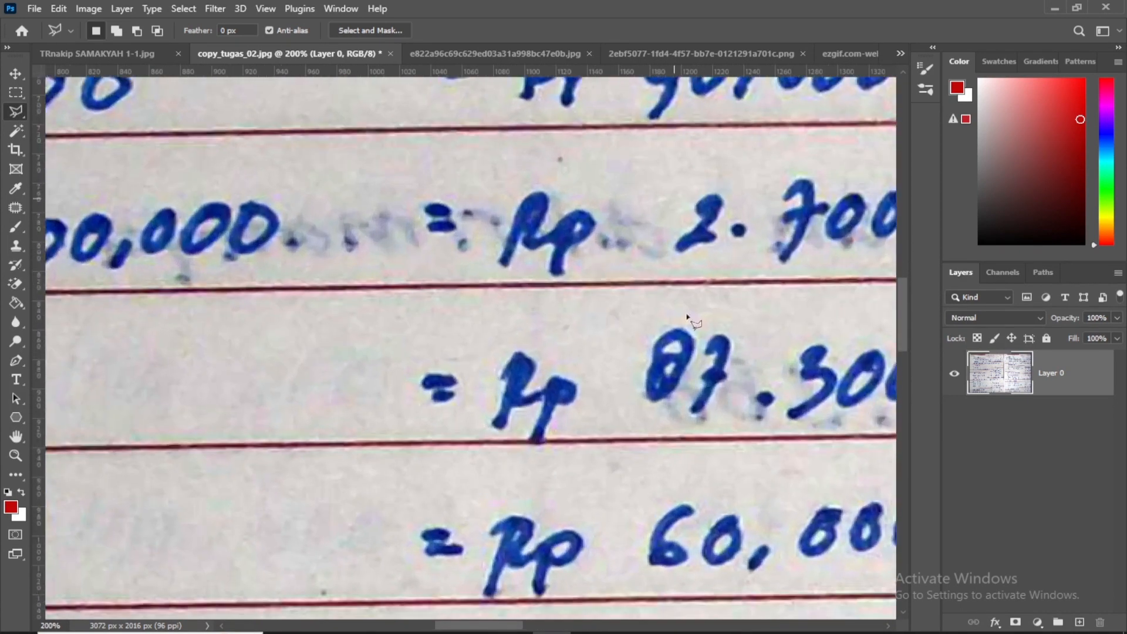
{"action": "left_click_drag", "start_coordinate": [654, 308], "coordinate": [627, 401]}
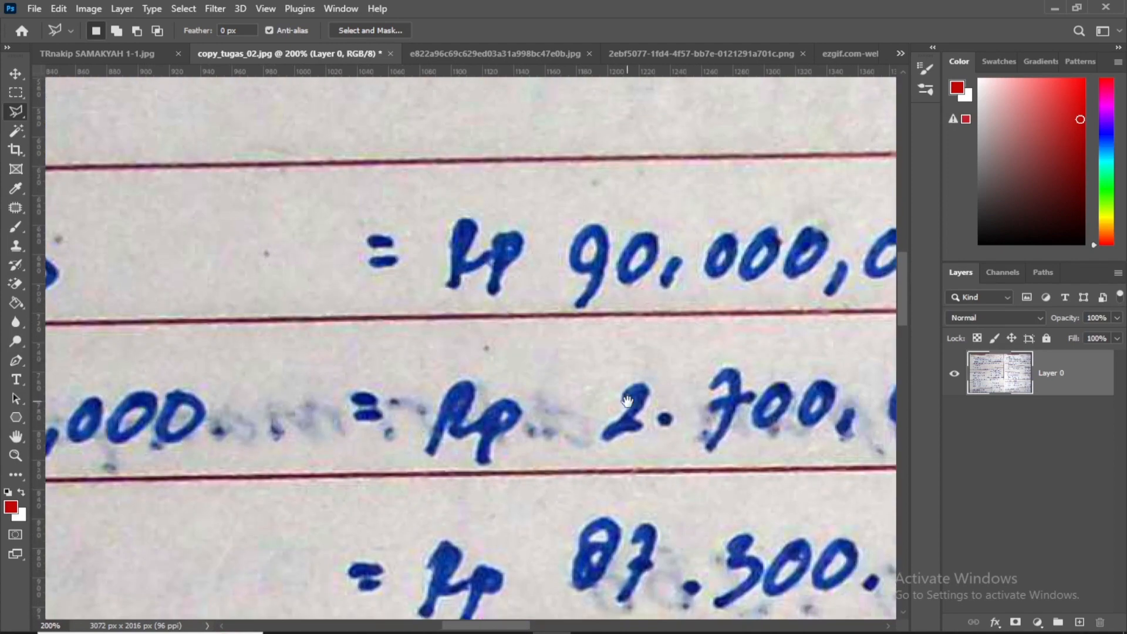
{"action": "left_click", "coordinate": [576, 309]}
{"action": "left_click", "coordinate": [590, 309]}
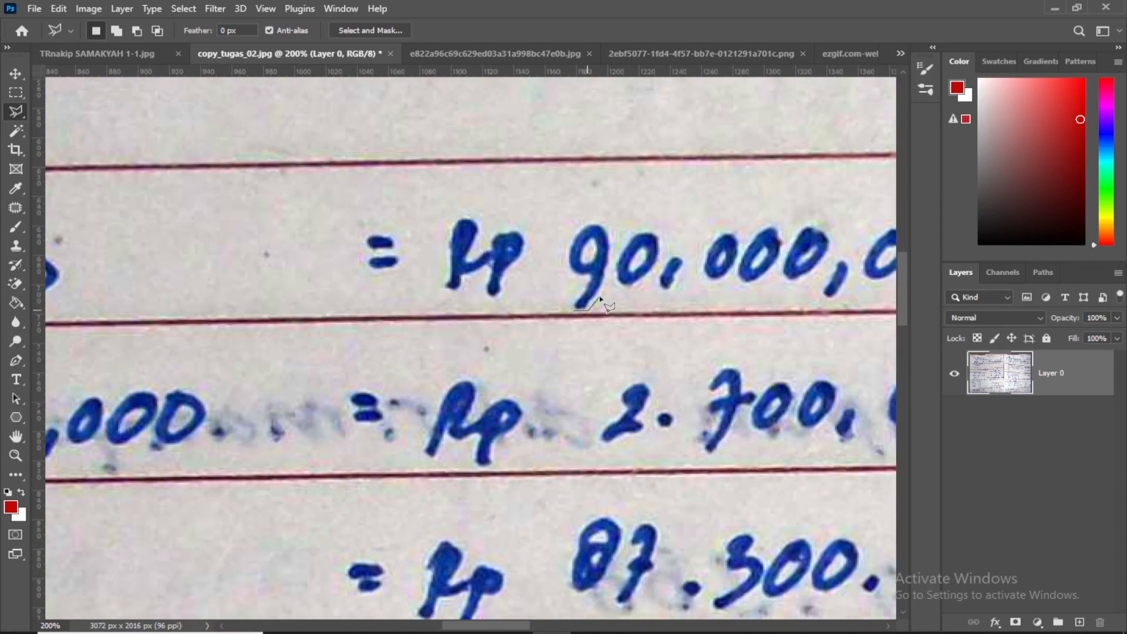
{"action": "left_click", "coordinate": [616, 241]}
{"action": "left_click", "coordinate": [615, 221]}
{"action": "left_click", "coordinate": [584, 215]}
{"action": "left_click", "coordinate": [566, 235]}
{"action": "left_click", "coordinate": [557, 262]}
{"action": "left_click", "coordinate": [570, 280]}
{"action": "left_click", "coordinate": [574, 309]}
{"action": "key", "text": "ctrl+minus"}
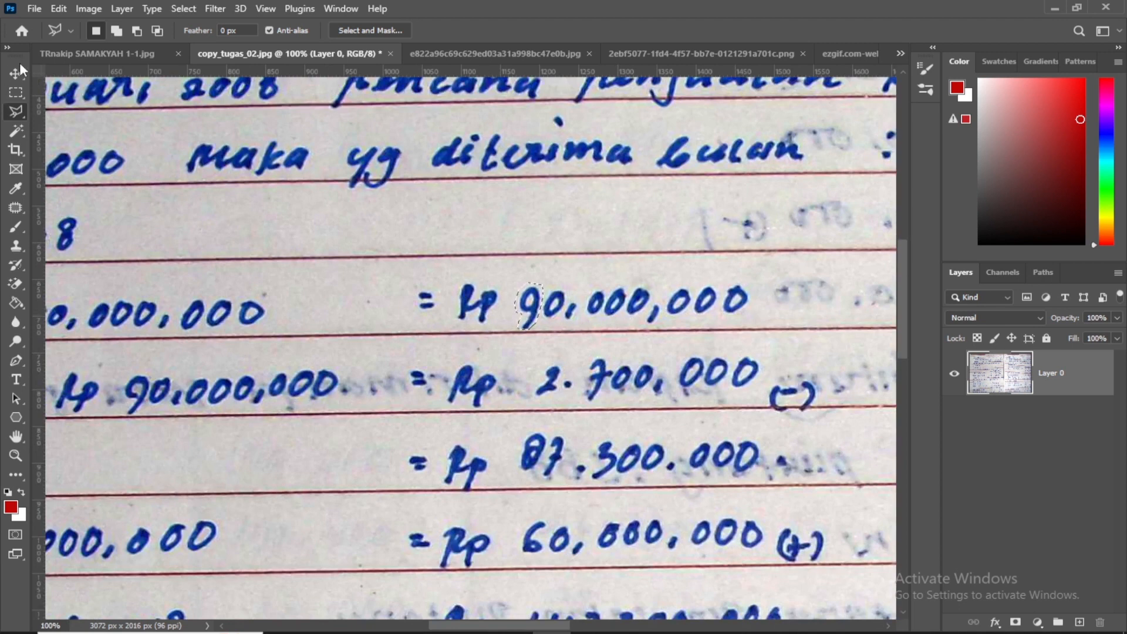
{"action": "key", "text": "v"}
{"action": "key", "text": "ctrl+j"}
Place the copied 9 over the first 0 of Rp 60,000,000, scaled to about 76% and rotated about 2.9°
{"action": "mouse_move", "coordinate": [576, 354]}
{"action": "left_mouse_down"}
{"action": "mouse_move", "coordinate": [591, 419]}
{"action": "mouse_move", "coordinate": [591, 281]}
{"action": "left_mouse_up"}
{"action": "left_click_drag", "start_coordinate": [554, 327], "coordinate": [535, 277]}
{"action": "key", "text": "ctrl+plus"}
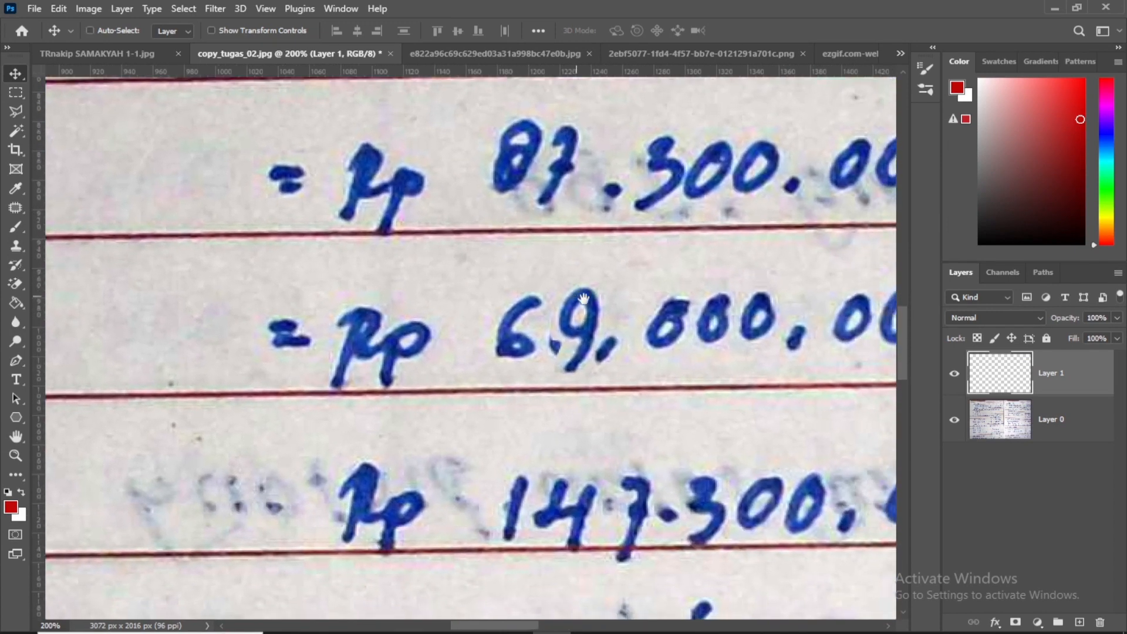
{"action": "key", "text": "ctrl+t"}
{"action": "left_click_drag", "start_coordinate": [608, 280], "coordinate": [606, 290]}
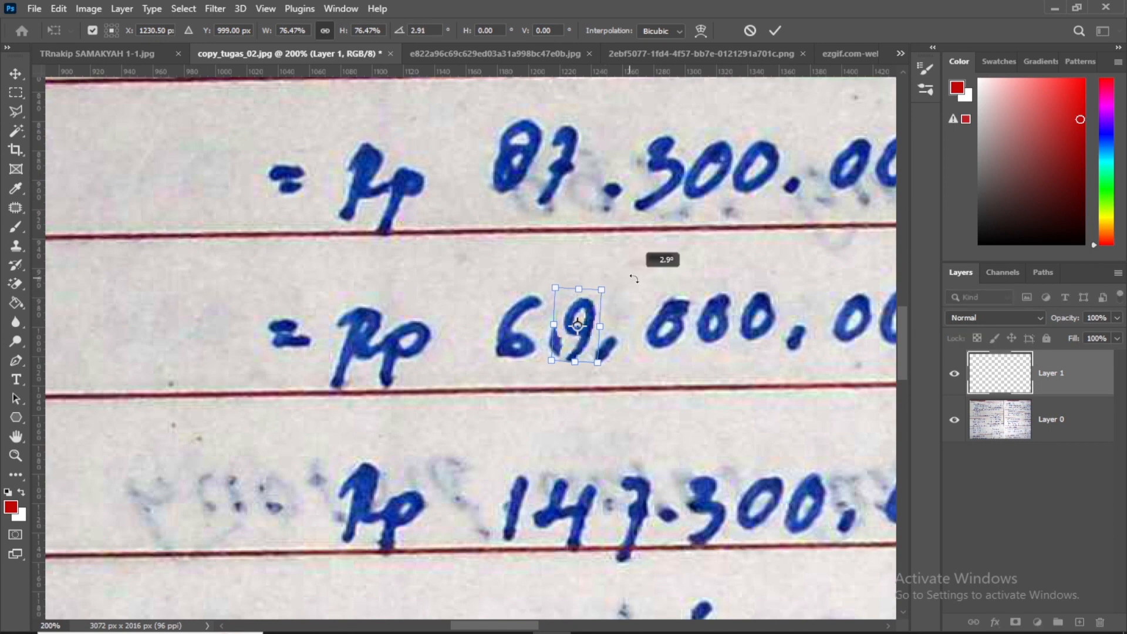
{"action": "key", "text": "Return"}
{"action": "key", "text": "Left"}
{"action": "key", "text": "Left"}
{"action": "key", "text": "Left"}
{"action": "key", "text": "Left"}
{"action": "key", "text": "Left"}
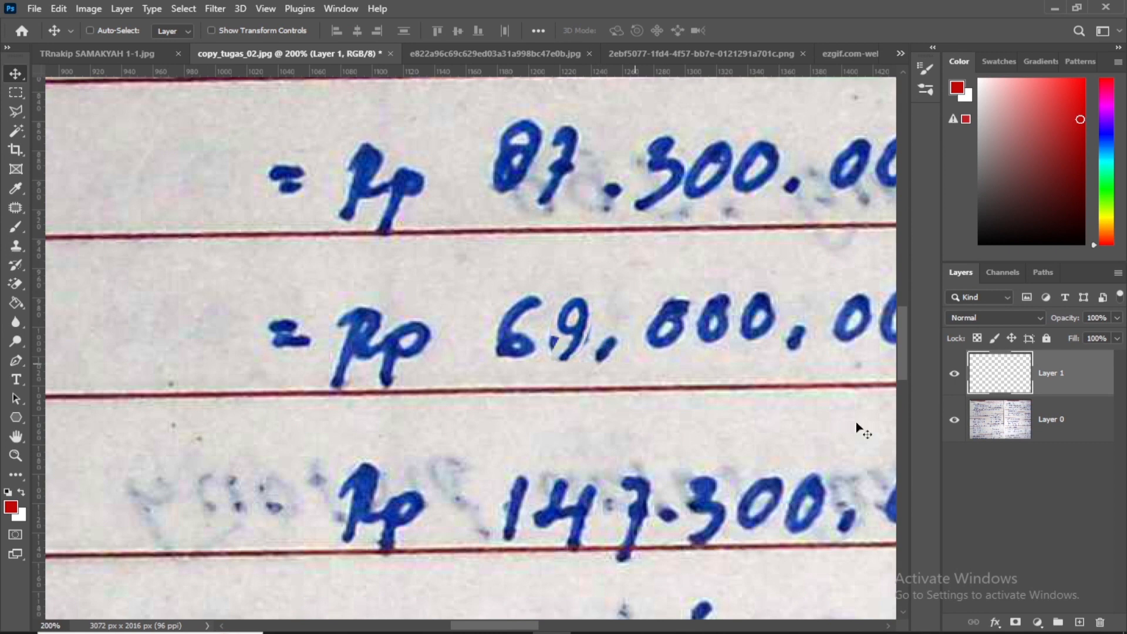
Hide the copied 9, outline the original 0 on Layer 0, patch it with blank paper, and show the copy again
{"action": "left_click", "coordinate": [954, 373]}
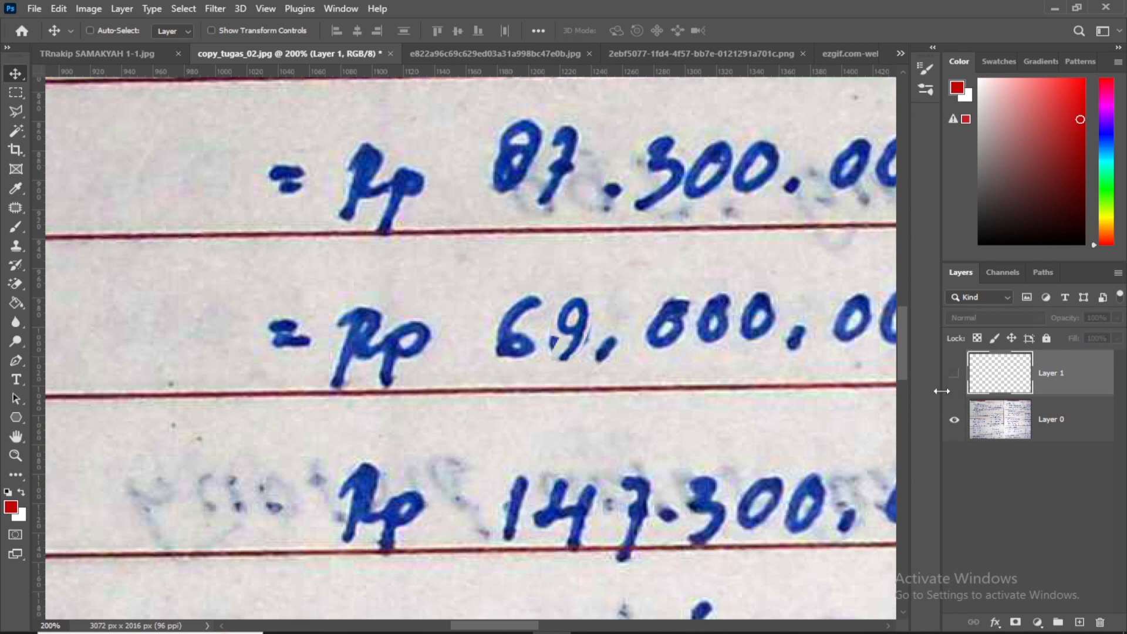
{"action": "left_click", "coordinate": [1053, 418]}
{"action": "left_click", "coordinate": [13, 115]}
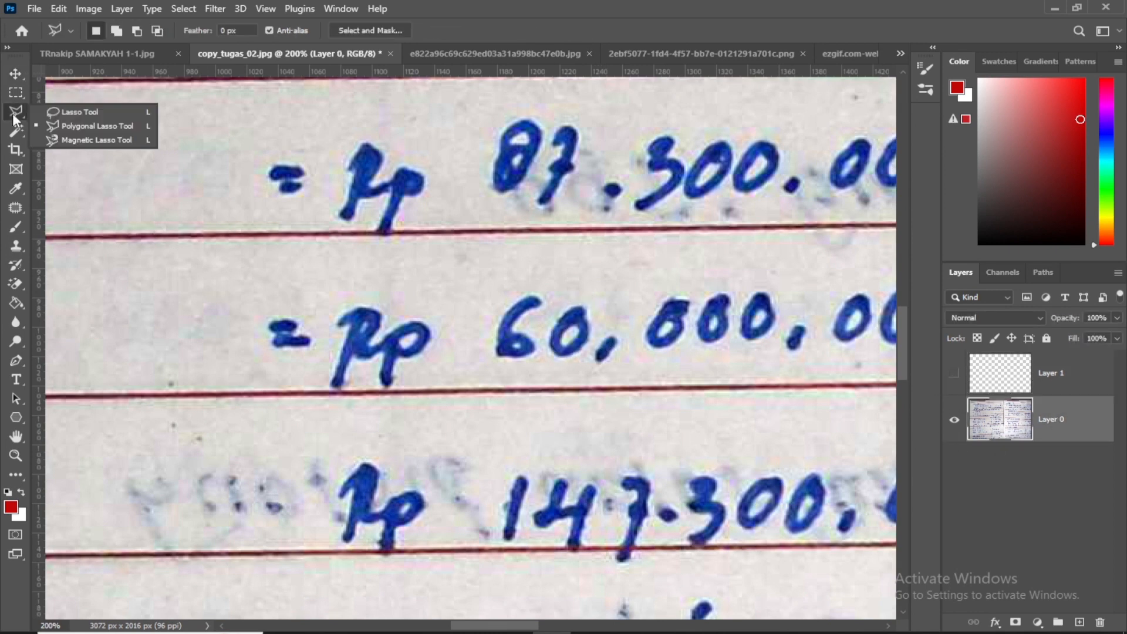
{"action": "left_click", "coordinate": [49, 124]}
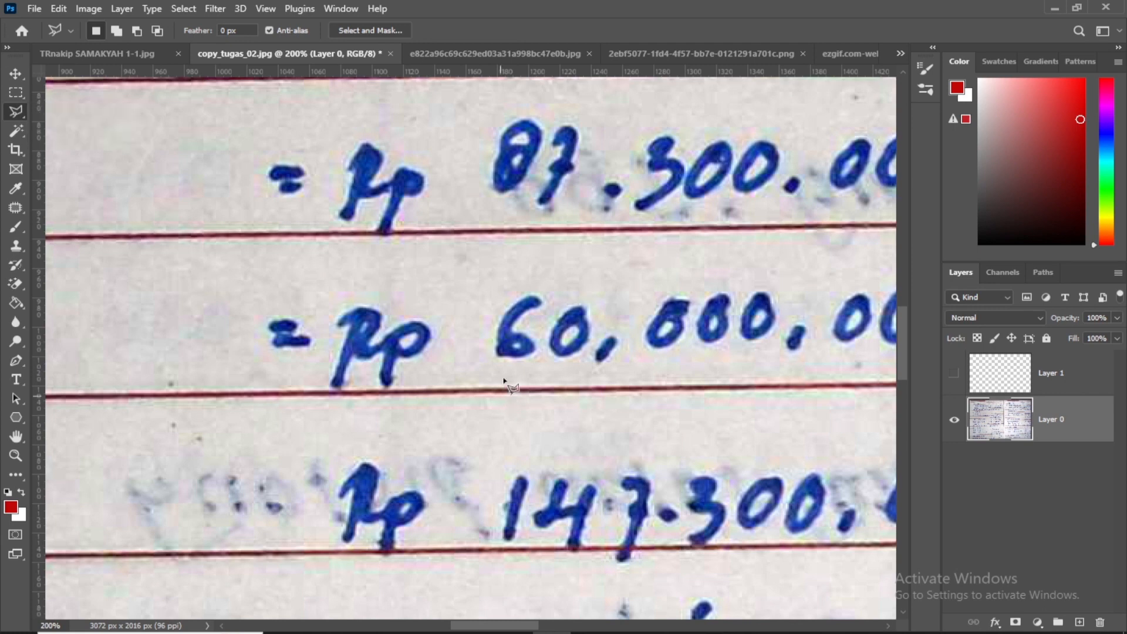
{"action": "left_click", "coordinate": [564, 297]}
{"action": "left_click", "coordinate": [539, 323]}
{"action": "left_click", "coordinate": [543, 365]}
{"action": "left_click", "coordinate": [579, 365]}
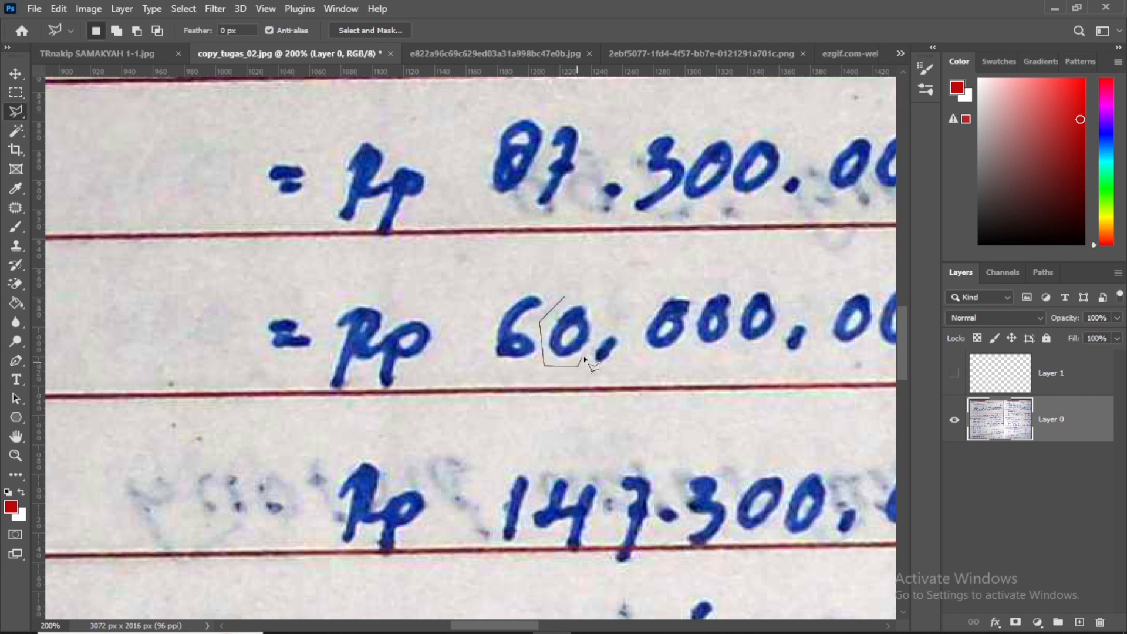
{"action": "left_click", "coordinate": [609, 306]}
{"action": "double_click", "coordinate": [586, 287]}
{"action": "left_click", "coordinate": [16, 208]}
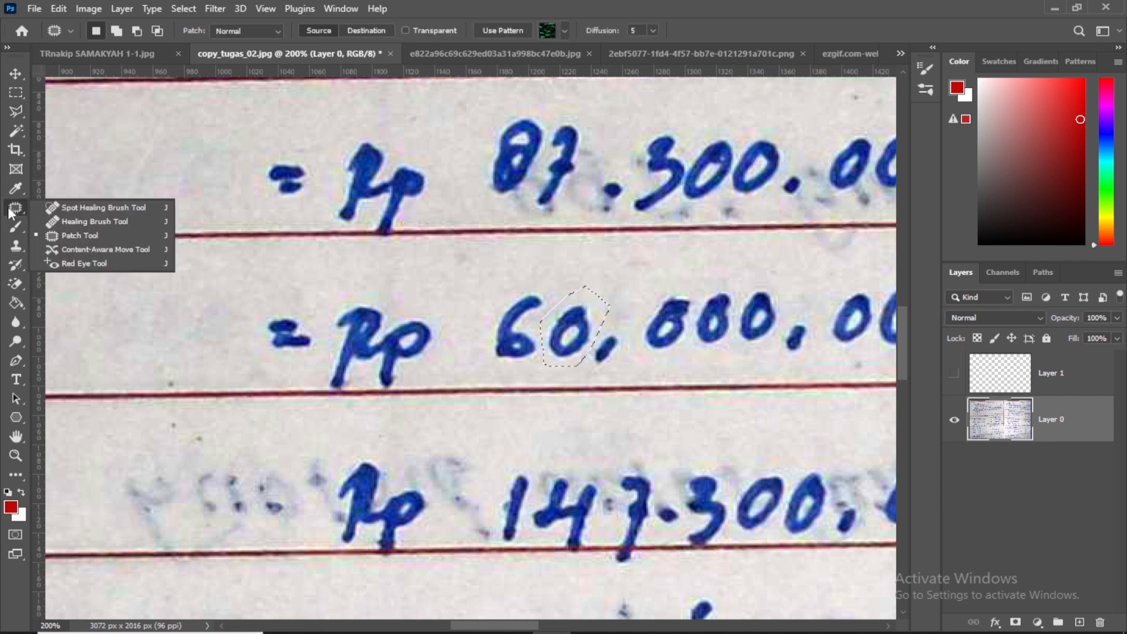
{"action": "left_click", "coordinate": [76, 236]}
{"action": "left_click_drag", "start_coordinate": [584, 326], "coordinate": [474, 284]}
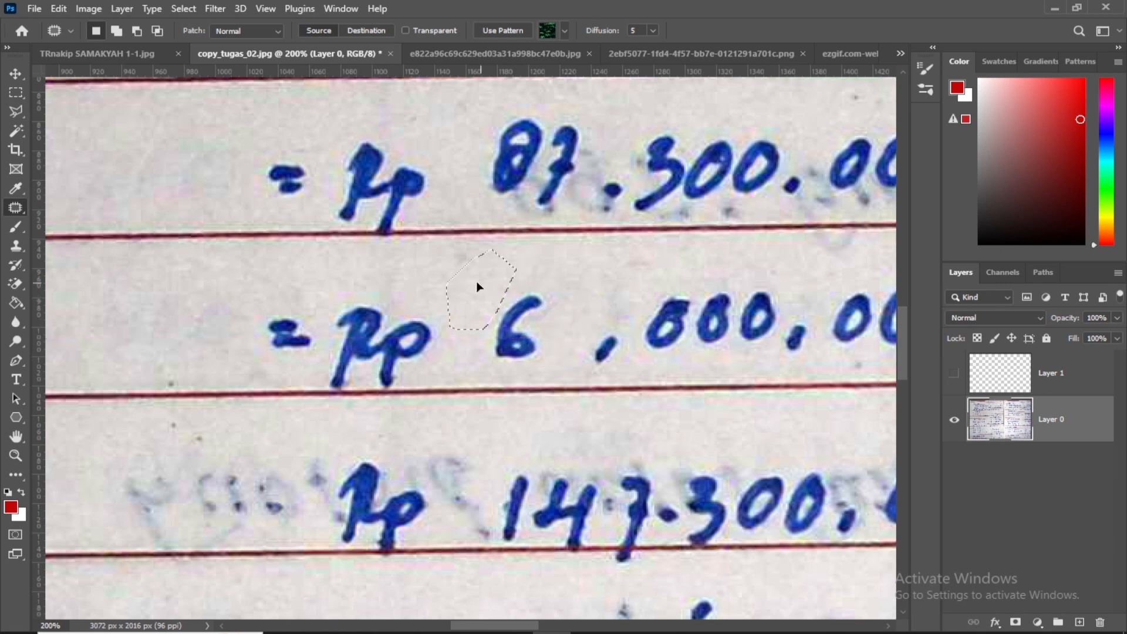
{"action": "left_click", "coordinate": [260, 380]}
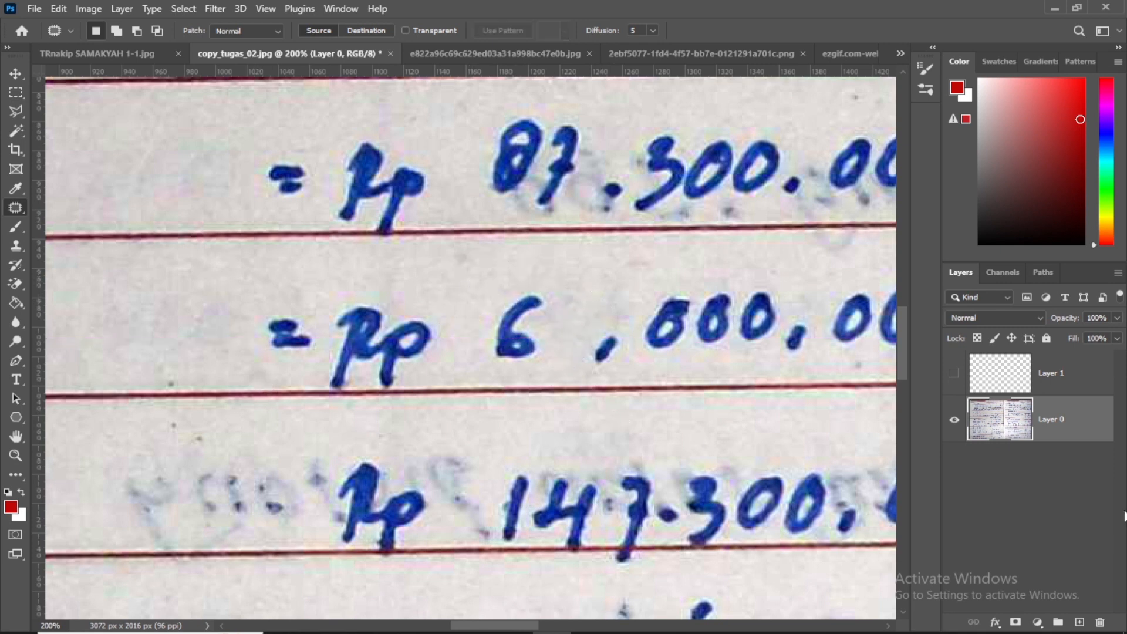
{"action": "left_click", "coordinate": [955, 374]}
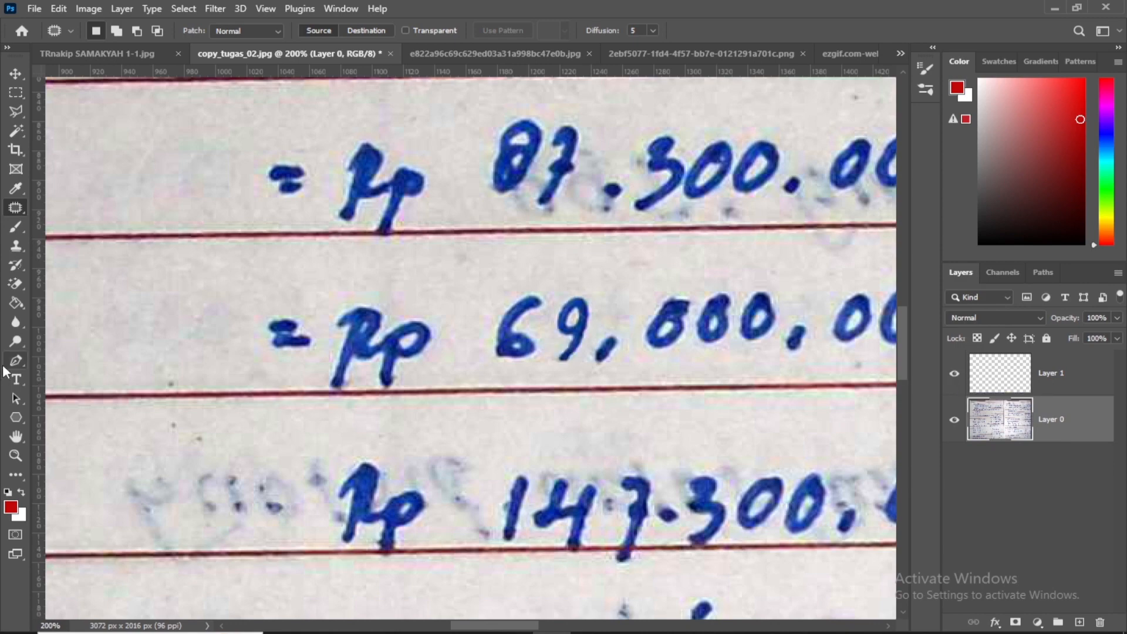
{"action": "key", "text": "ctrl+minus"}
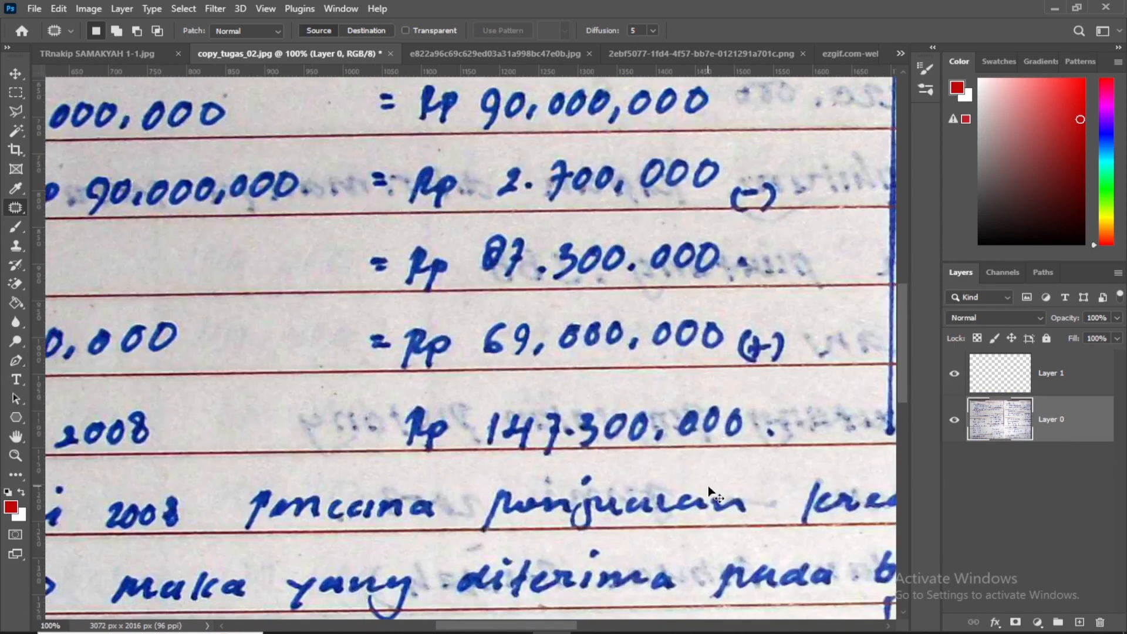
{"action": "scroll", "coordinate": [521, 436], "scroll_direction": "up", "scroll_amount": 2}
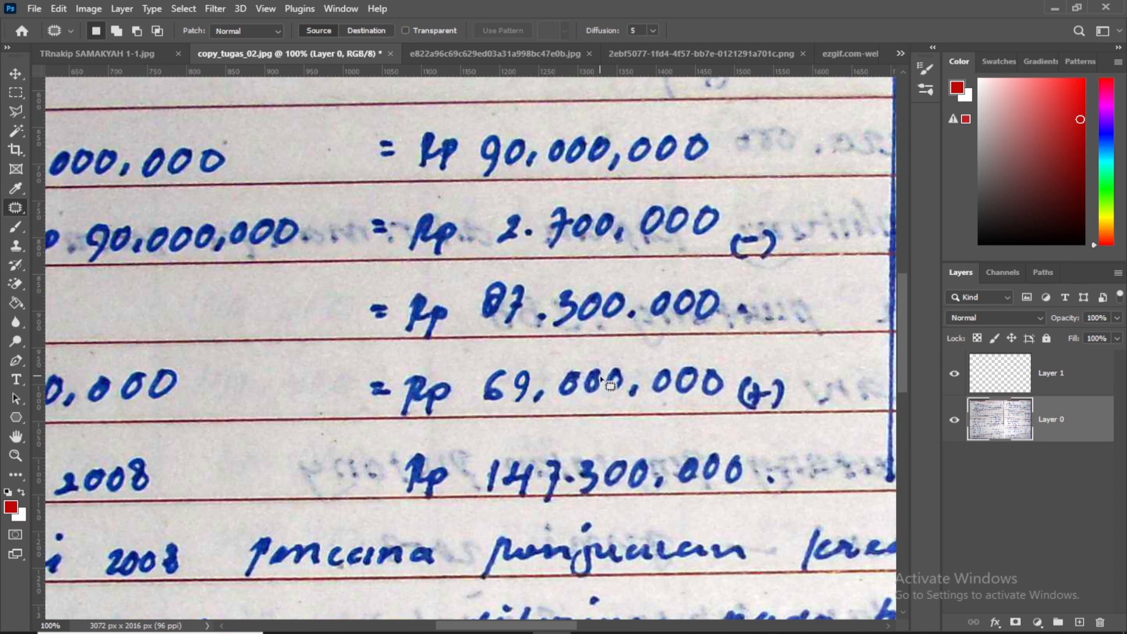
{"action": "key", "text": "ctrl+minus"}
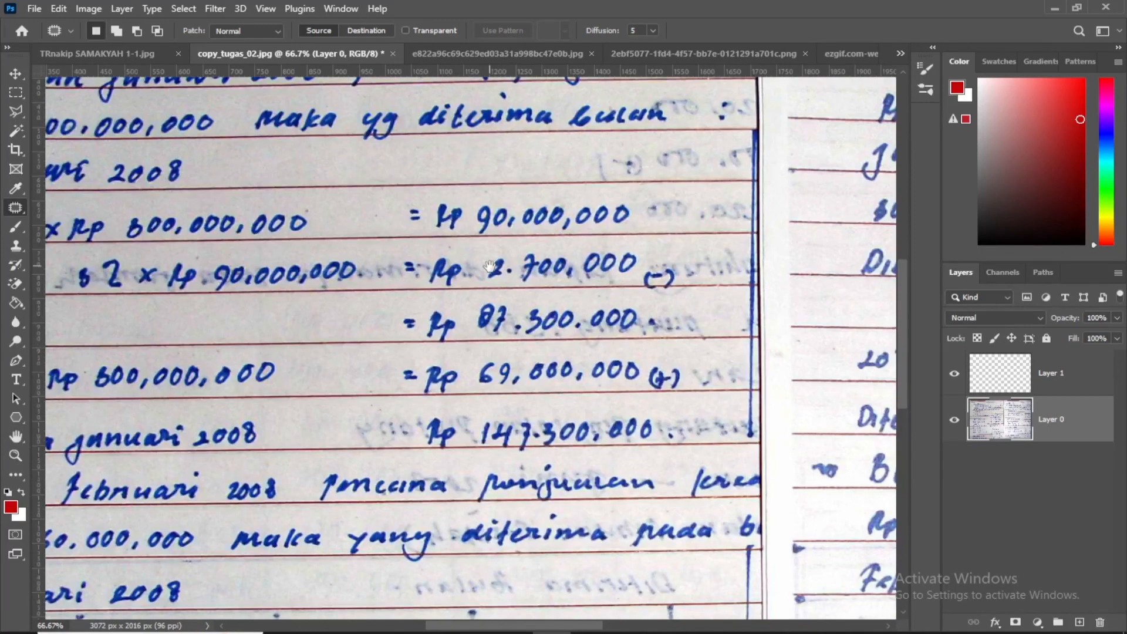
{"action": "left_click_drag", "start_coordinate": [490, 266], "coordinate": [494, 321]}
In e822a96c69c629ed03a31a998bc47e0b.jpg, copy the day's last digit from the TanggalLahir line to a new layer using the Polygonal Lasso
{"action": "left_click", "coordinate": [477, 53]}
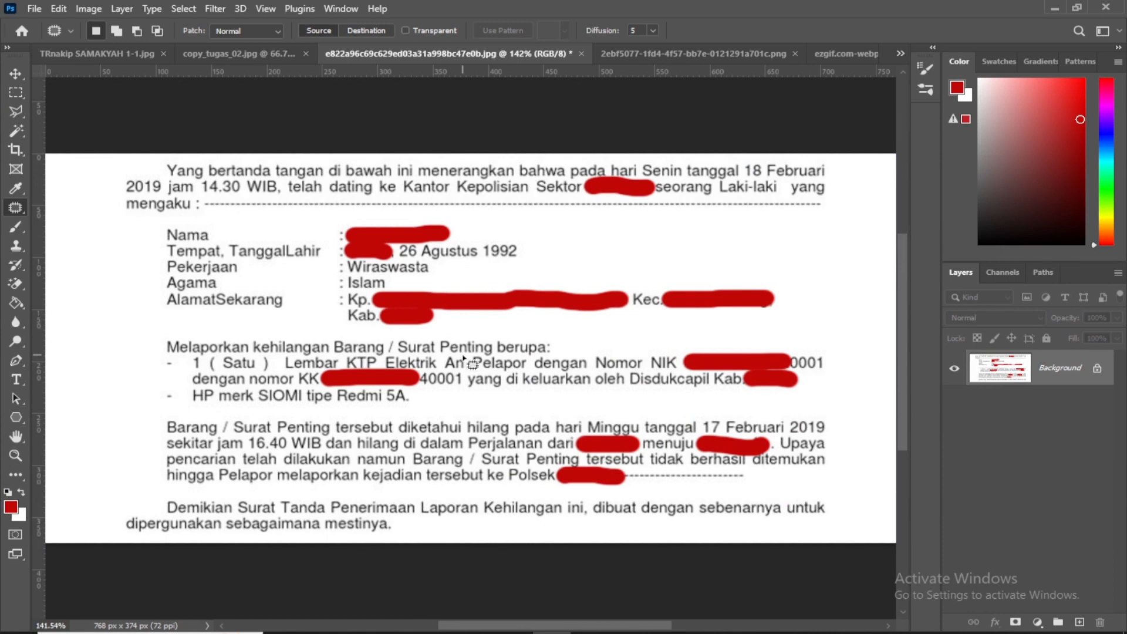
{"action": "key", "text": "ctrl+plus"}
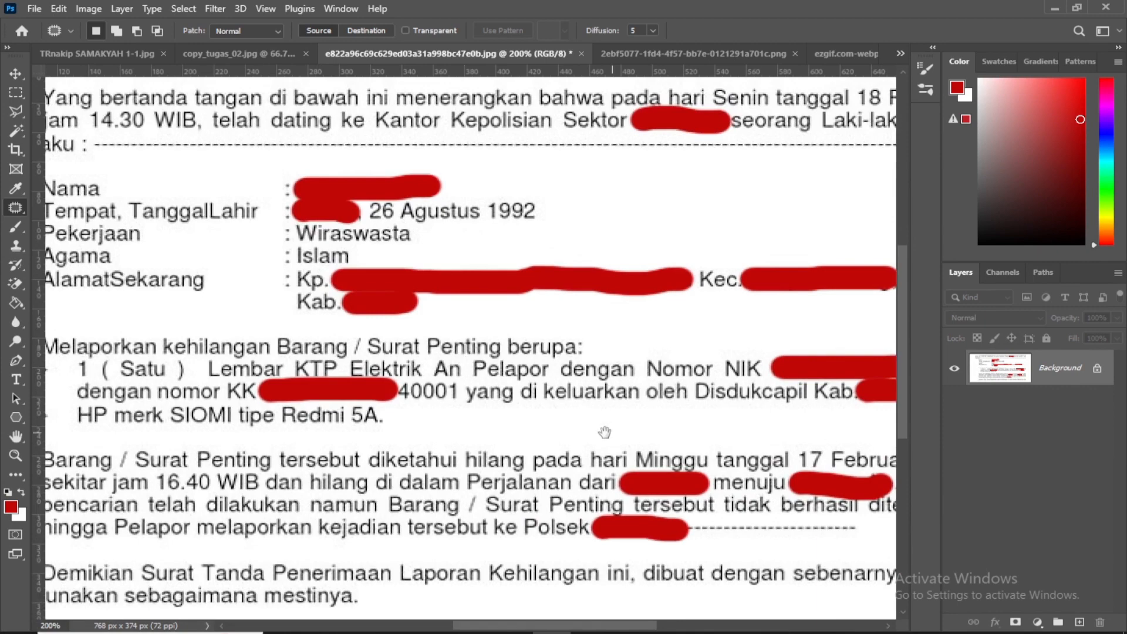
{"action": "left_click_drag", "start_coordinate": [467, 382], "coordinate": [472, 417]}
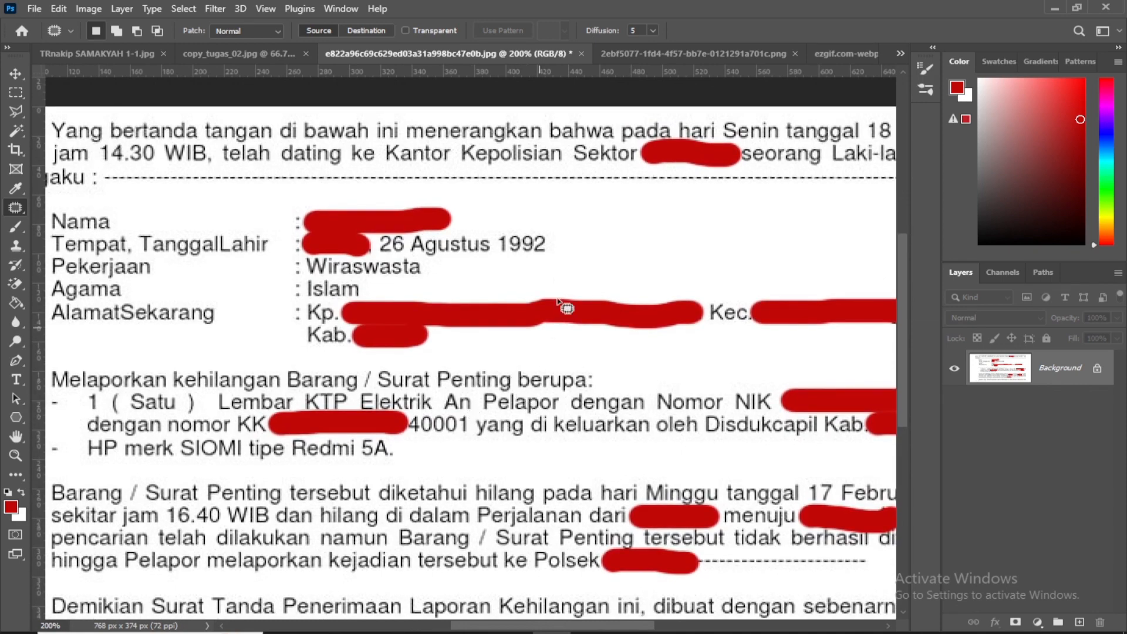
{"action": "key", "text": "ctrl+plus"}
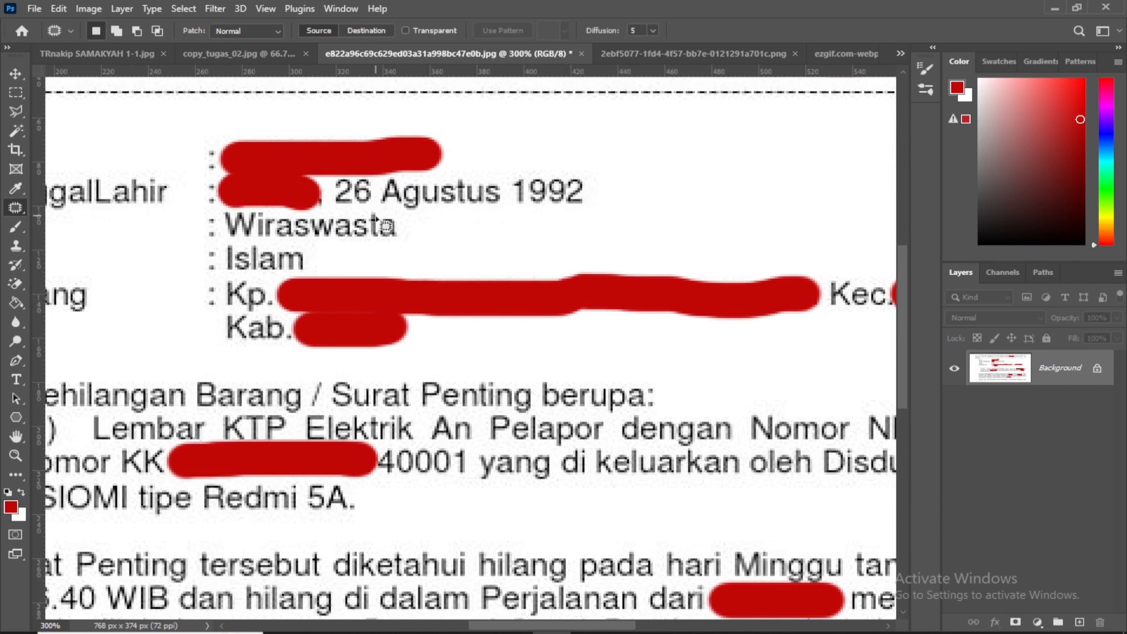
{"action": "left_click", "coordinate": [17, 107]}
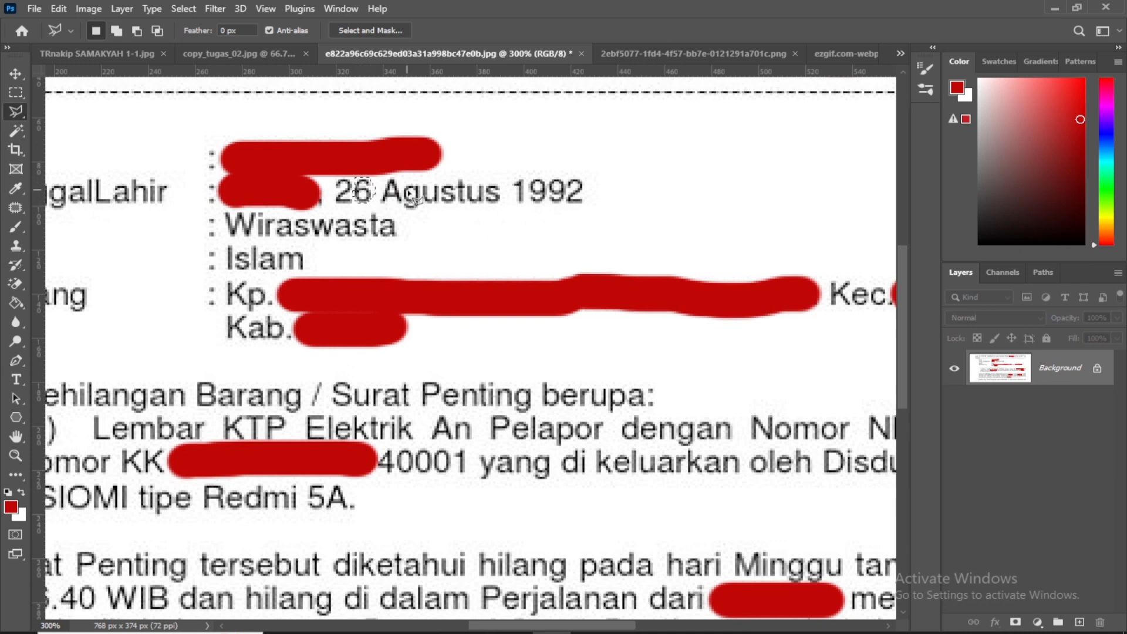
{"action": "key", "text": "ctrl+j"}
Move the copied digit over the last digit of the year in the TanggalLahir line
{"action": "left_click", "coordinate": [16, 74]}
{"action": "left_click_drag", "start_coordinate": [369, 270], "coordinate": [575, 284]}
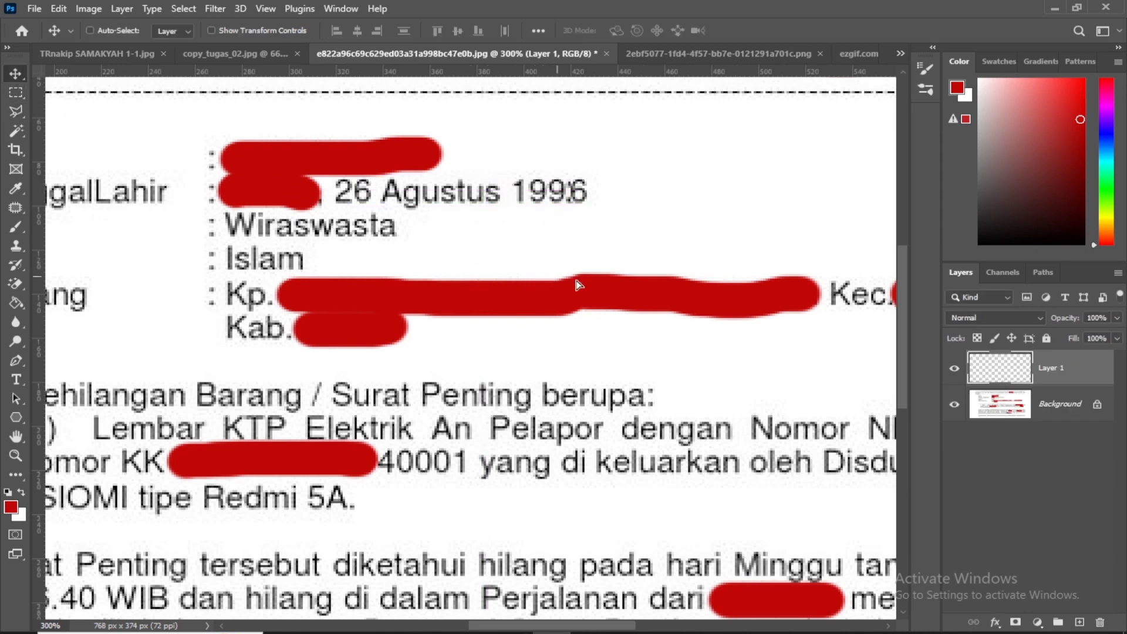
{"action": "key", "text": "Left"}
{"action": "key", "text": "Left"}
{"action": "key", "text": "Left"}
Hide the copied digit, patch the year's original last digit on the Background with blank paper, and show the copy again
{"action": "left_click", "coordinate": [953, 369]}
{"action": "left_click", "coordinate": [1077, 411]}
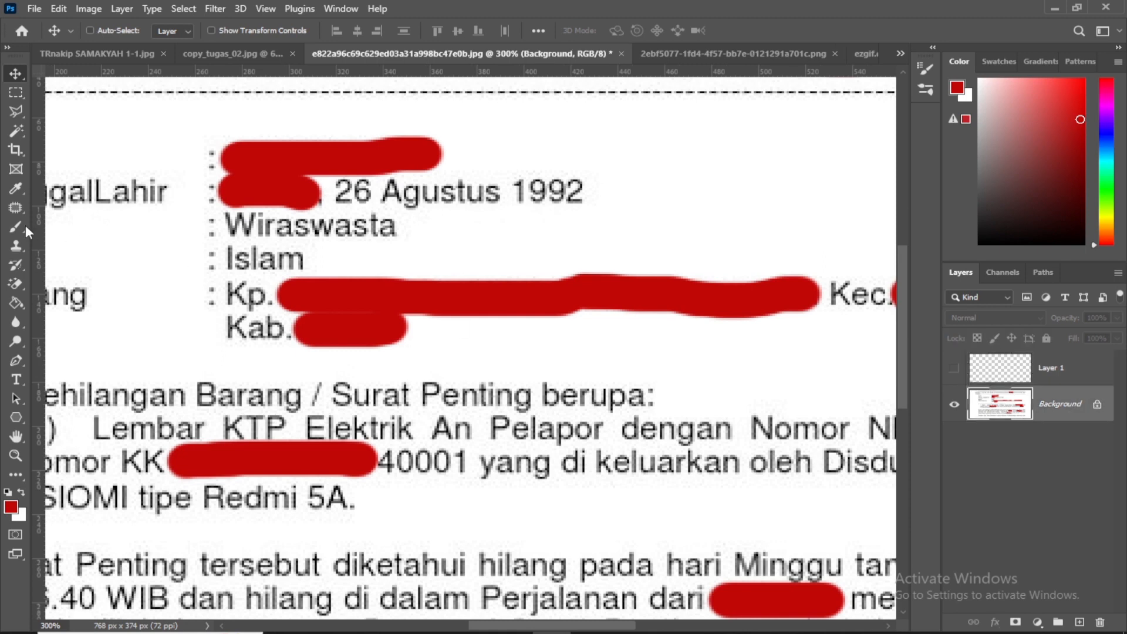
{"action": "left_click", "coordinate": [16, 93]}
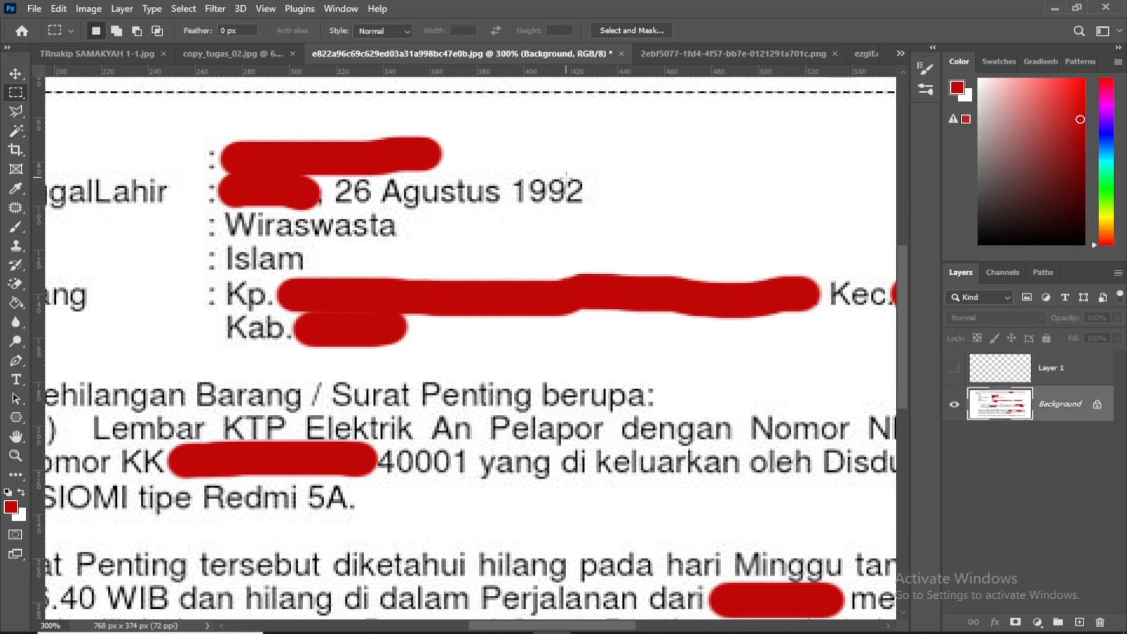
{"action": "left_click_drag", "start_coordinate": [566, 177], "coordinate": [589, 209]}
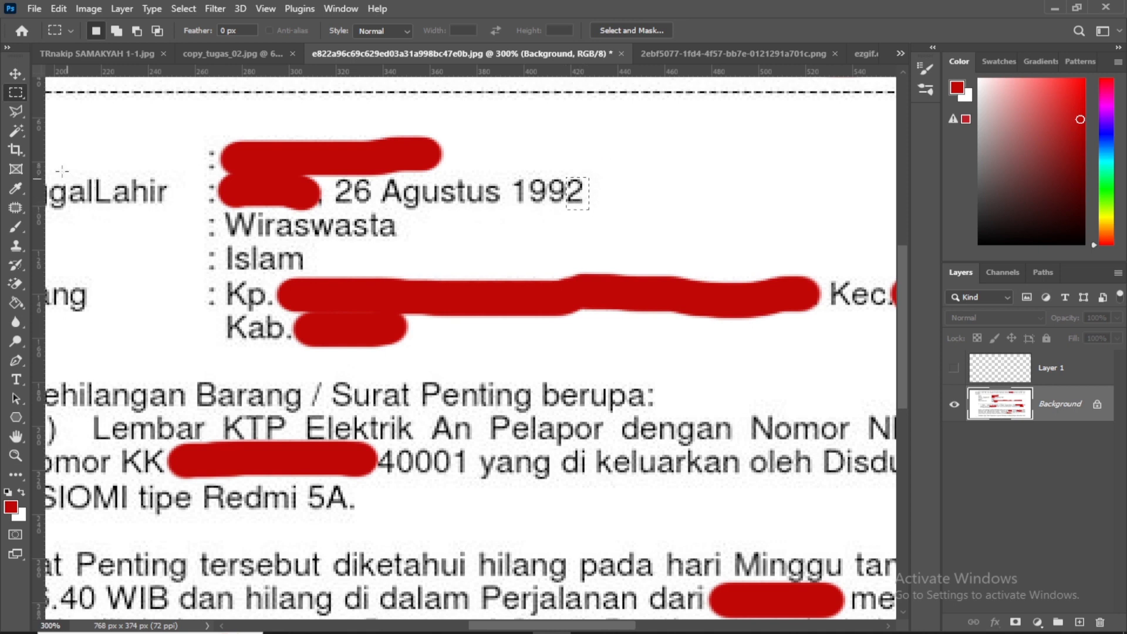
{"action": "left_click", "coordinate": [17, 210]}
{"action": "left_click", "coordinate": [62, 236]}
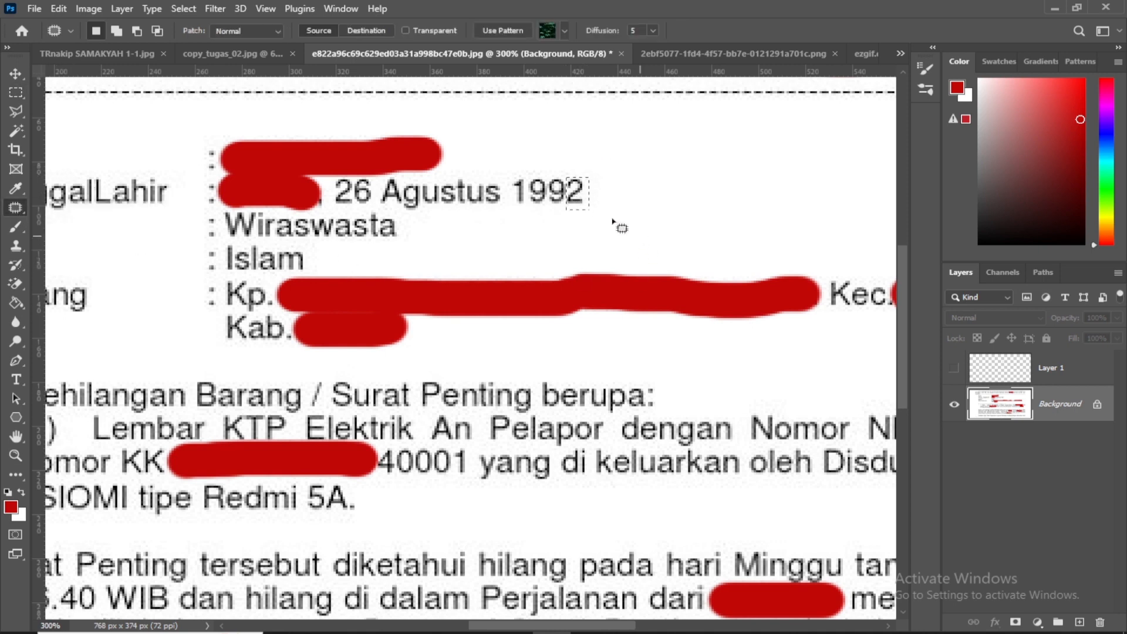
{"action": "left_click_drag", "start_coordinate": [579, 206], "coordinate": [588, 247]}
{"action": "key", "text": "ctrl+d"}
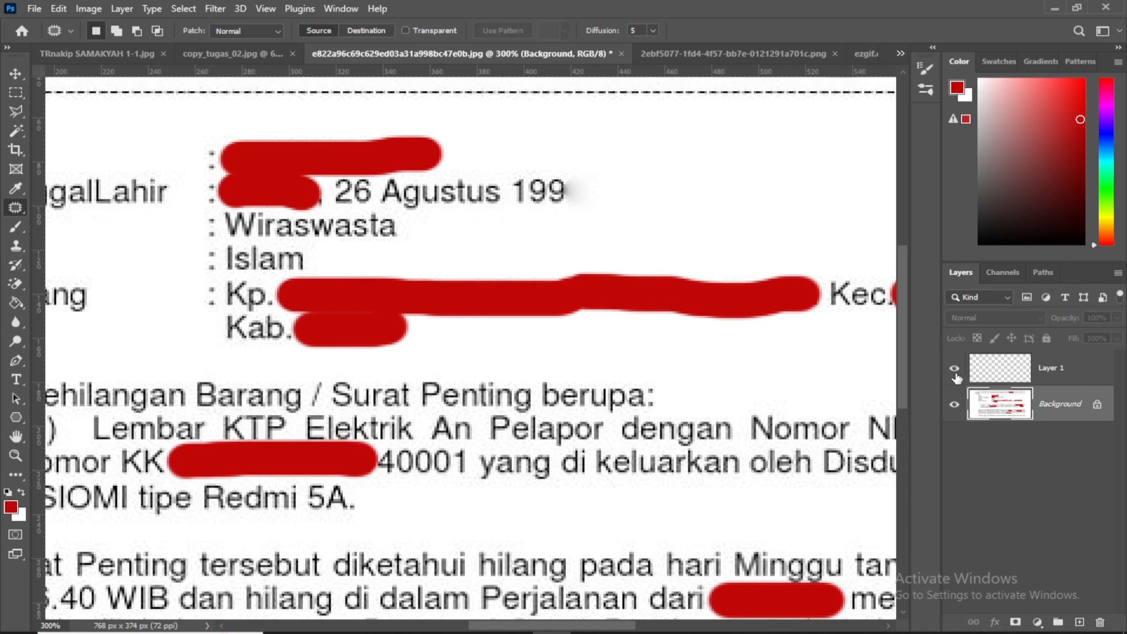
{"action": "left_click", "coordinate": [954, 370]}
In the SLIP GAJI document, outline a digit of the PPh 21 amount with the Polygonal Lasso and copy it to a new layer
{"action": "left_click", "coordinate": [709, 54]}
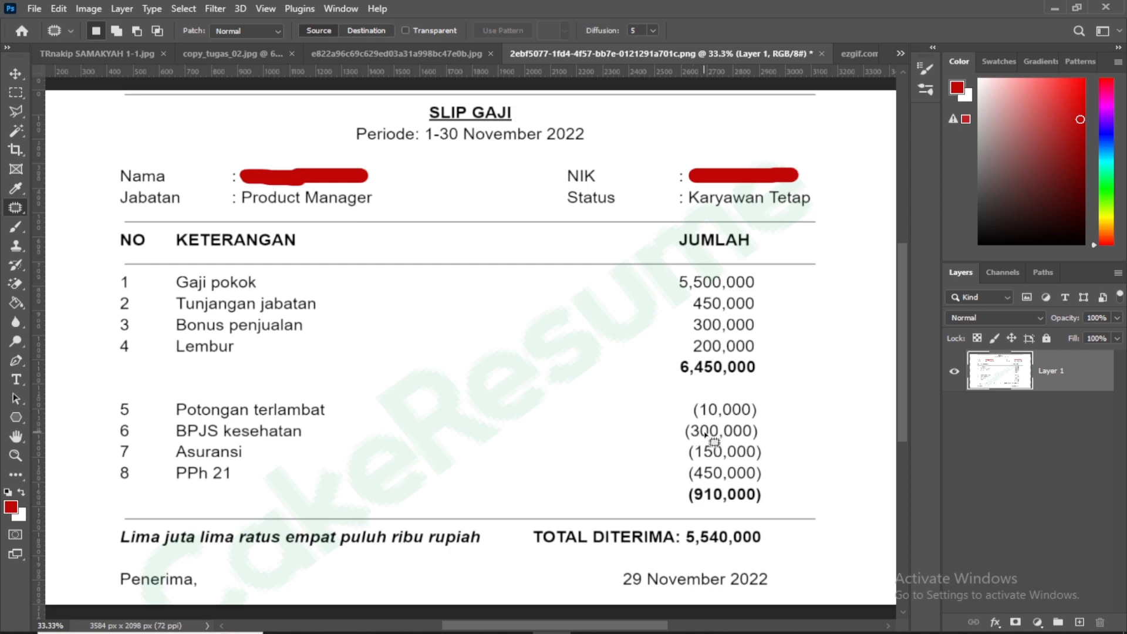
{"action": "key", "text": "ctrl+plus"}
{"action": "key", "text": "space"}
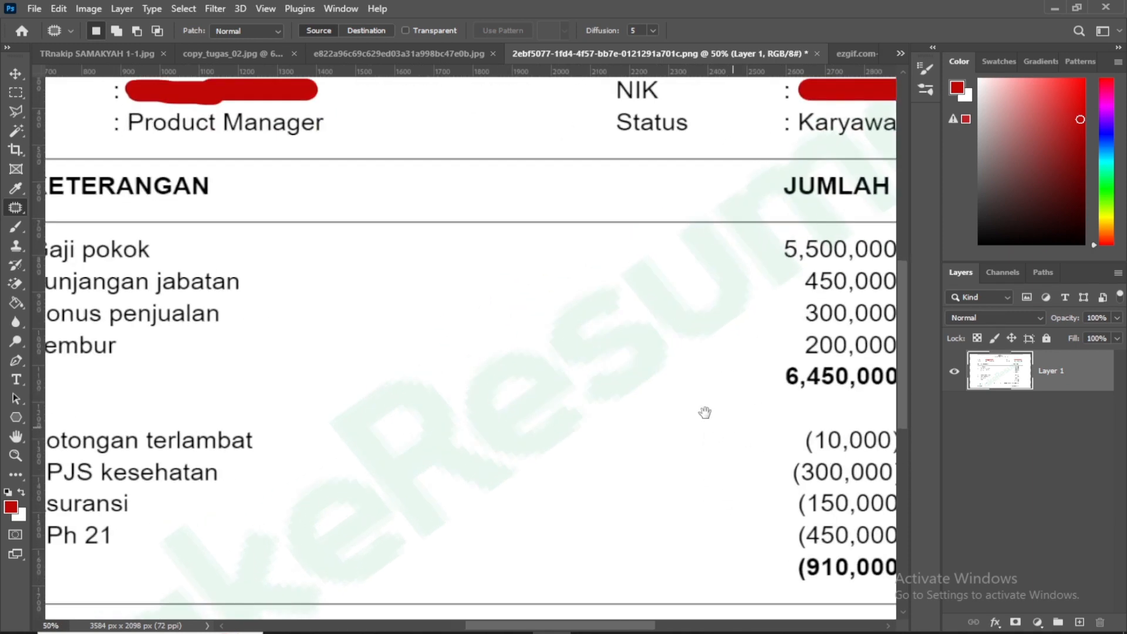
{"action": "left_click_drag", "start_coordinate": [704, 413], "coordinate": [456, 312]}
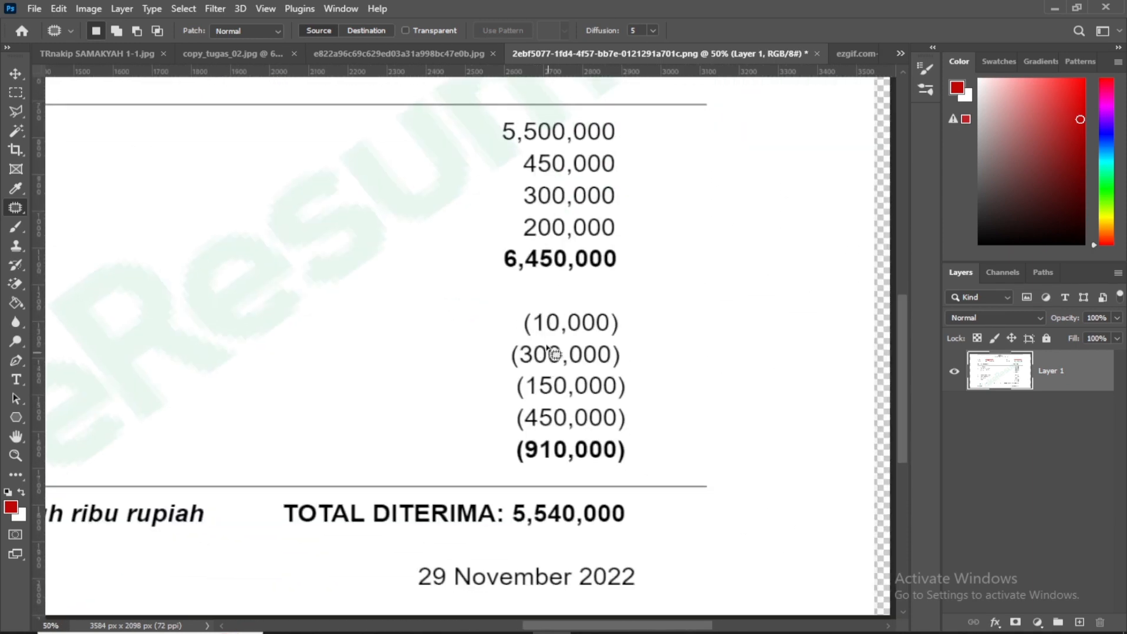
{"action": "left_click", "coordinate": [19, 106]}
{"action": "key", "text": "ctrl+plus"}
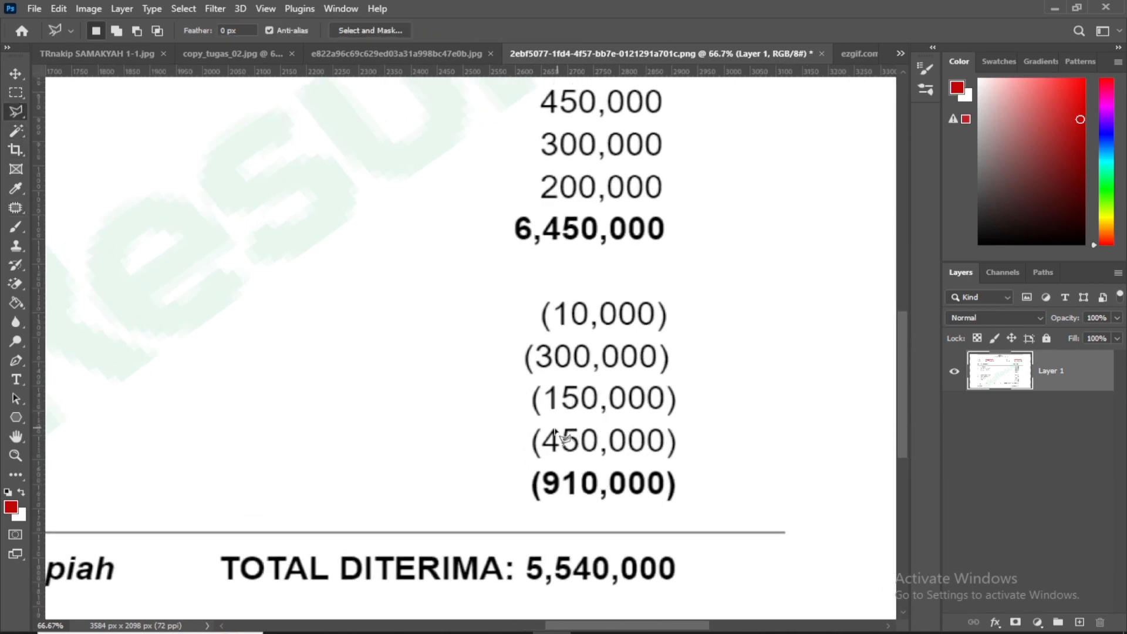
{"action": "left_click", "coordinate": [551, 427]}
{"action": "left_click", "coordinate": [549, 456]}
{"action": "left_click", "coordinate": [561, 455]}
{"action": "left_click", "coordinate": [558, 424]}
{"action": "key", "text": "ctrl+j"}
{"action": "key", "text": "v"}
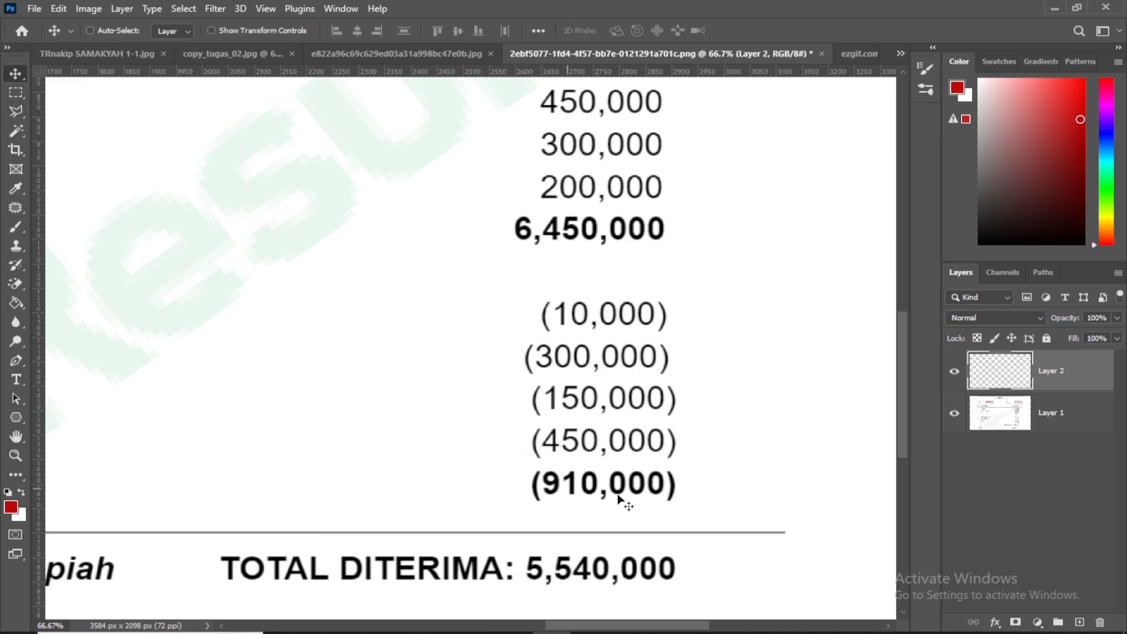
Move the copied digit up over the first 0 of the BPJS kesehatan amount (300,000)
{"action": "left_click_drag", "start_coordinate": [579, 461], "coordinate": [593, 378]}
{"action": "key", "text": "Down"}
{"action": "key", "text": "Left"}
Hide the copied digit and patch the first 0 of the 300,000 amount on Layer 1 with blank paper
{"action": "left_click", "coordinate": [954, 372]}
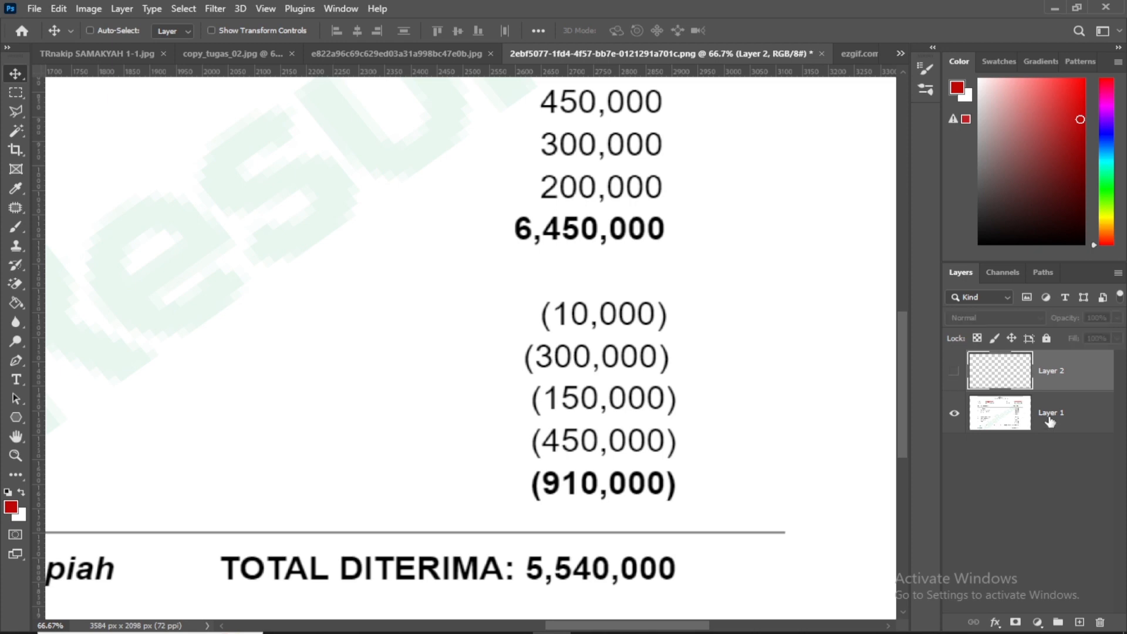
{"action": "left_click", "coordinate": [1051, 413]}
{"action": "left_click", "coordinate": [16, 92]}
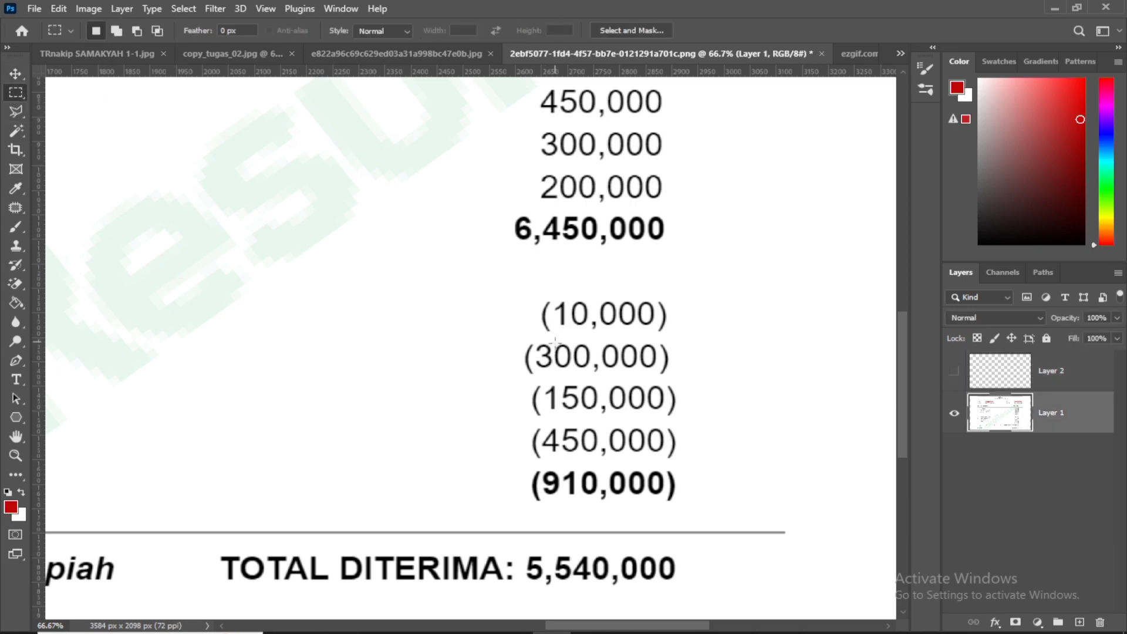
{"action": "left_click_drag", "start_coordinate": [553, 344], "coordinate": [466, 352]}
{"action": "left_click", "coordinate": [15, 208]}
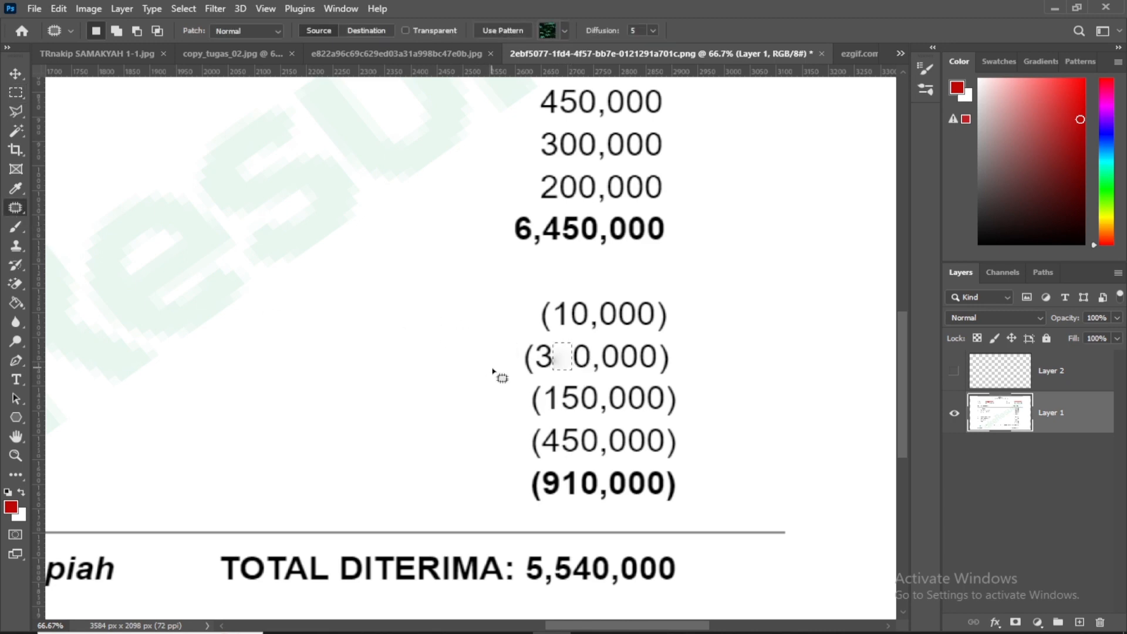
{"action": "key", "text": "ctrl+d"}
Clean the grey smudge beside the 3 on Layer 1 using the Clone Stamp with a 10 px brush
{"action": "key", "text": "ctrl+plus"}
{"action": "key", "text": "ctrl+plus"}
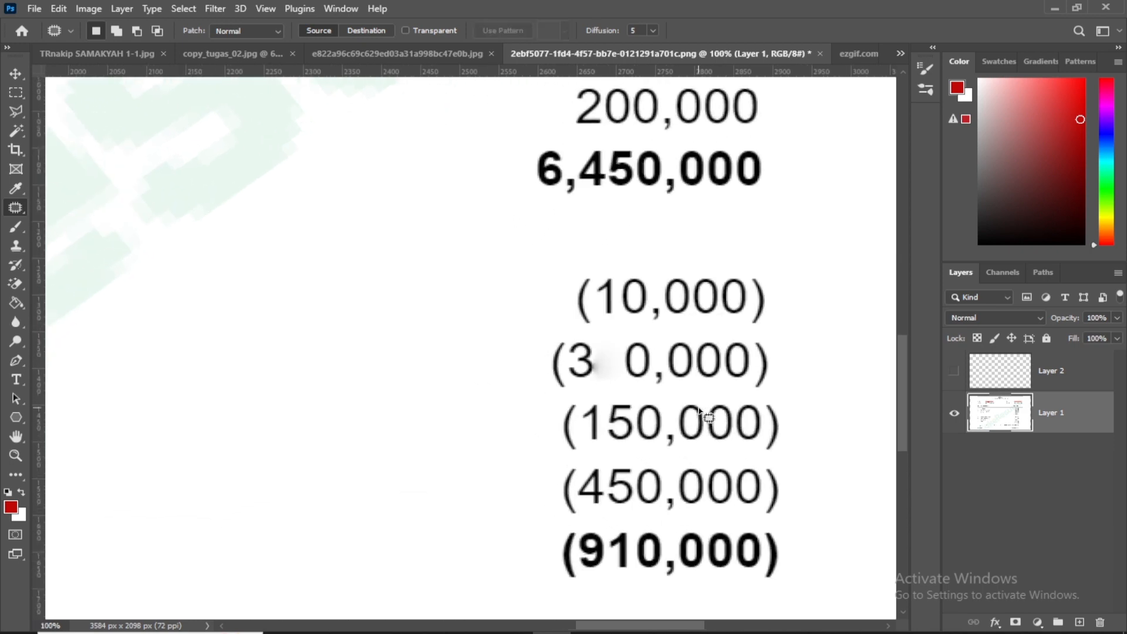
{"action": "left_click_drag", "start_coordinate": [590, 386], "coordinate": [476, 351]}
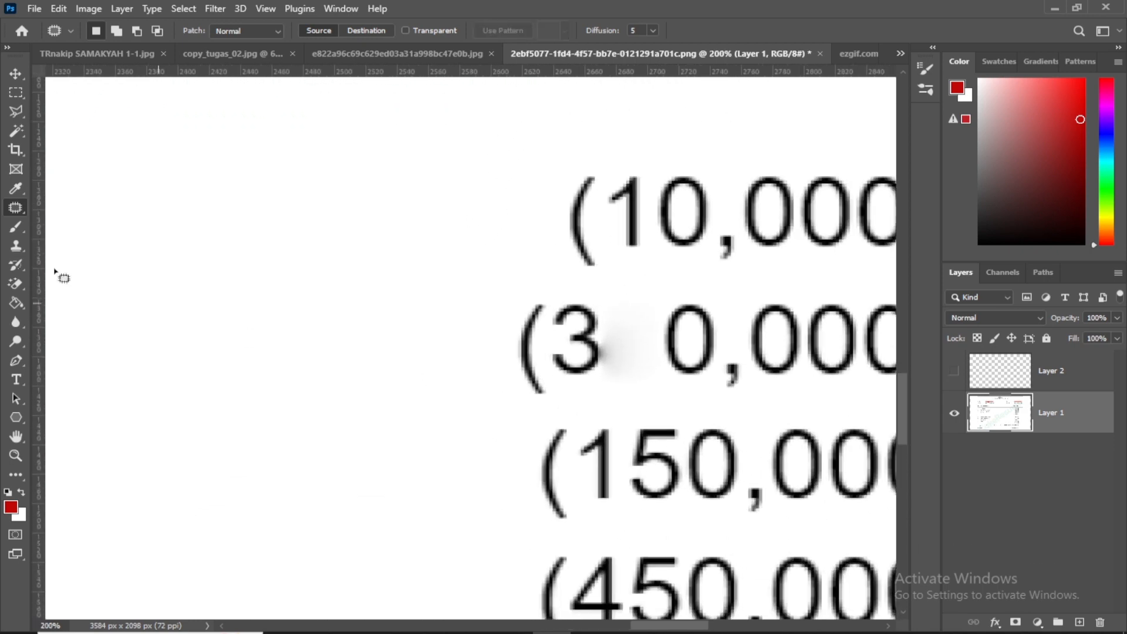
{"action": "left_click", "coordinate": [14, 228]}
{"action": "left_click", "coordinate": [16, 246]}
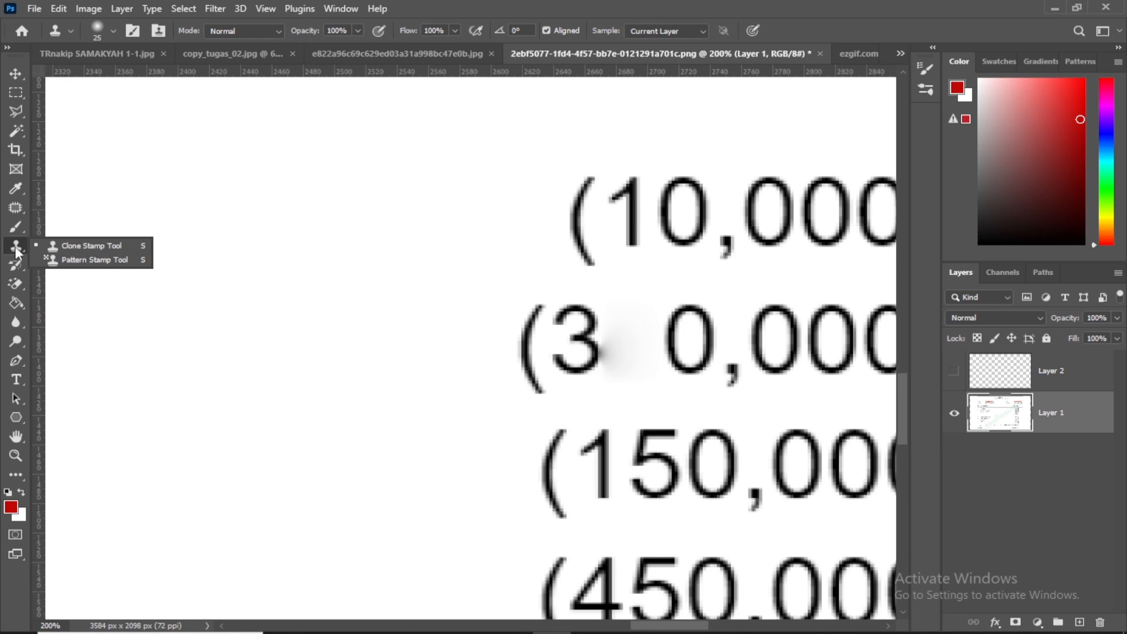
{"action": "left_click", "coordinate": [71, 246]}
{"action": "key", "text": "bracketleft"}
{"action": "key", "text": "bracketleft"}
{"action": "key", "text": "bracketleft"}
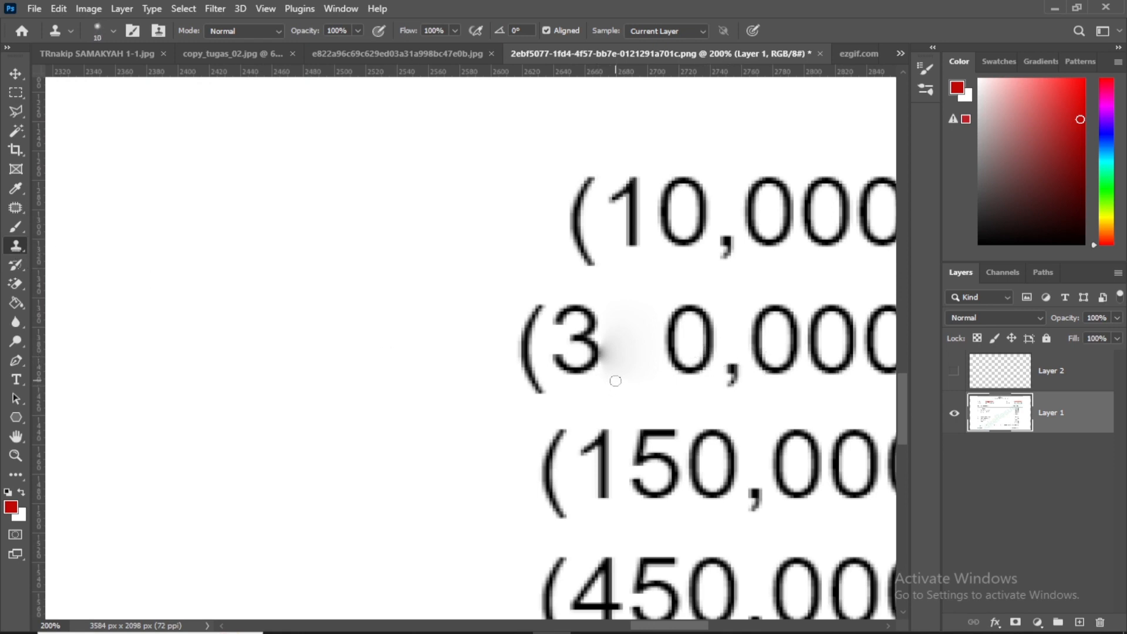
{"action": "left_click", "coordinate": [605, 360]}
{"action": "left_click", "coordinate": [608, 379], "text": "alt"}
{"action": "left_click", "coordinate": [607, 351]}
Show the copied digit in the BPJS kesehatan amount again and make Layer 2 the active layer
{"action": "left_click", "coordinate": [953, 370]}
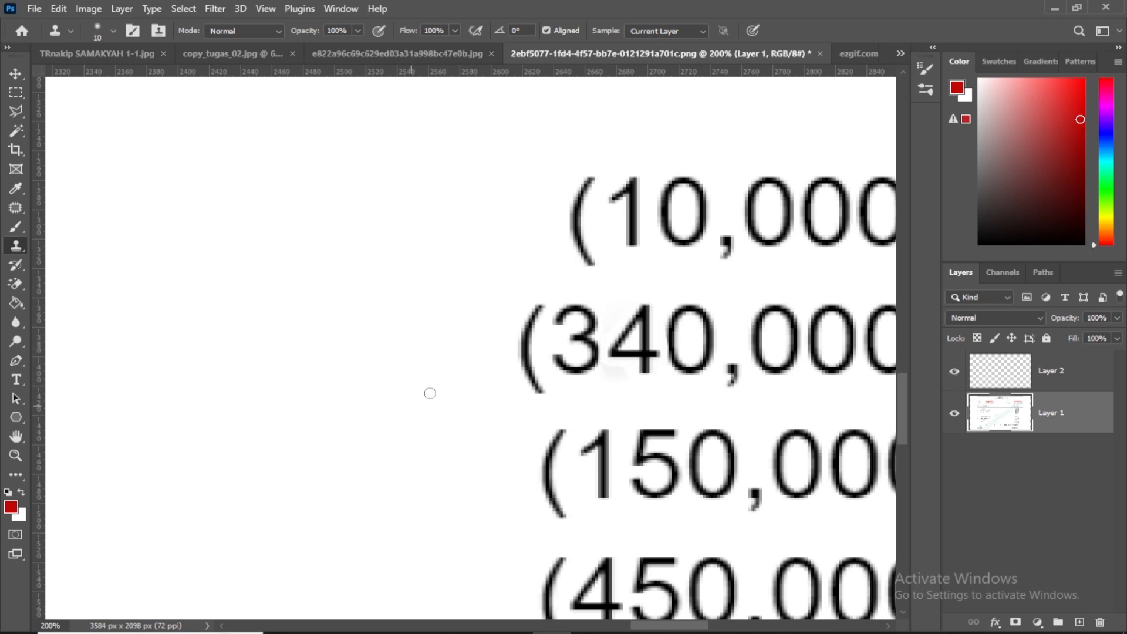
{"action": "left_click", "coordinate": [21, 74]}
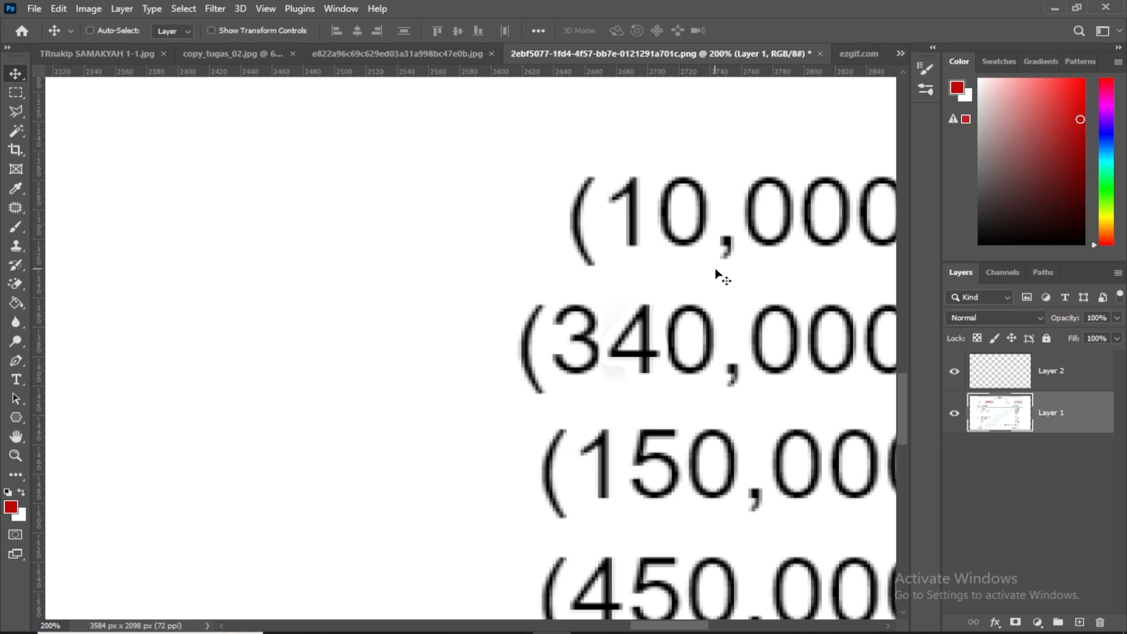
{"action": "left_click", "coordinate": [1068, 376]}
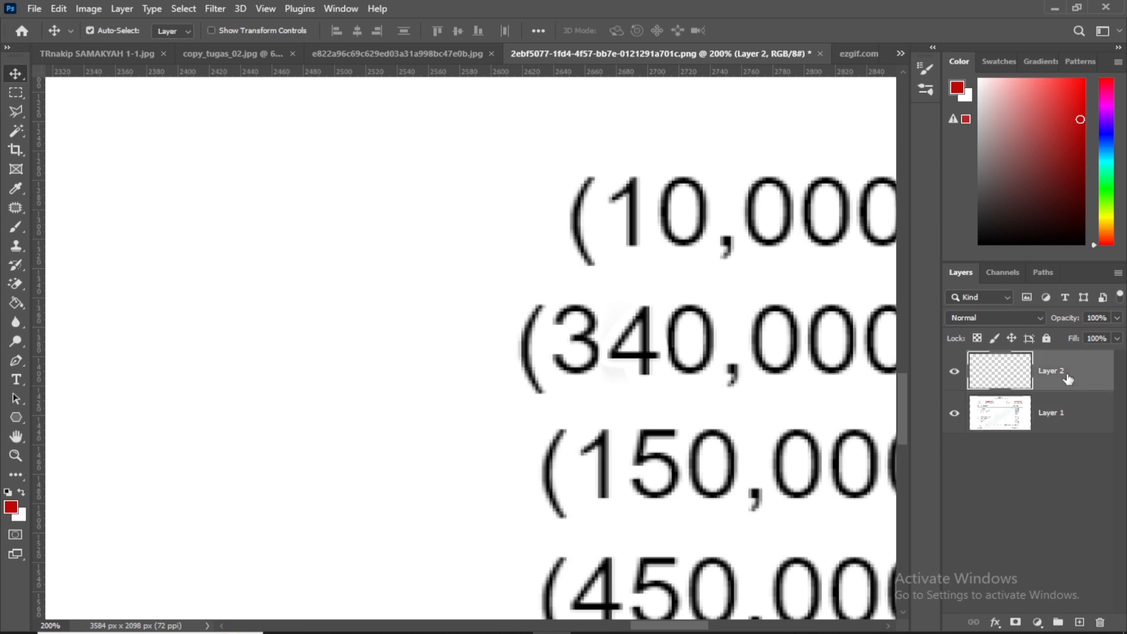
{"action": "key", "text": "ctrl+minus"}
{"action": "key", "text": "ctrl+minus"}
{"action": "key", "text": "ctrl+minus"}
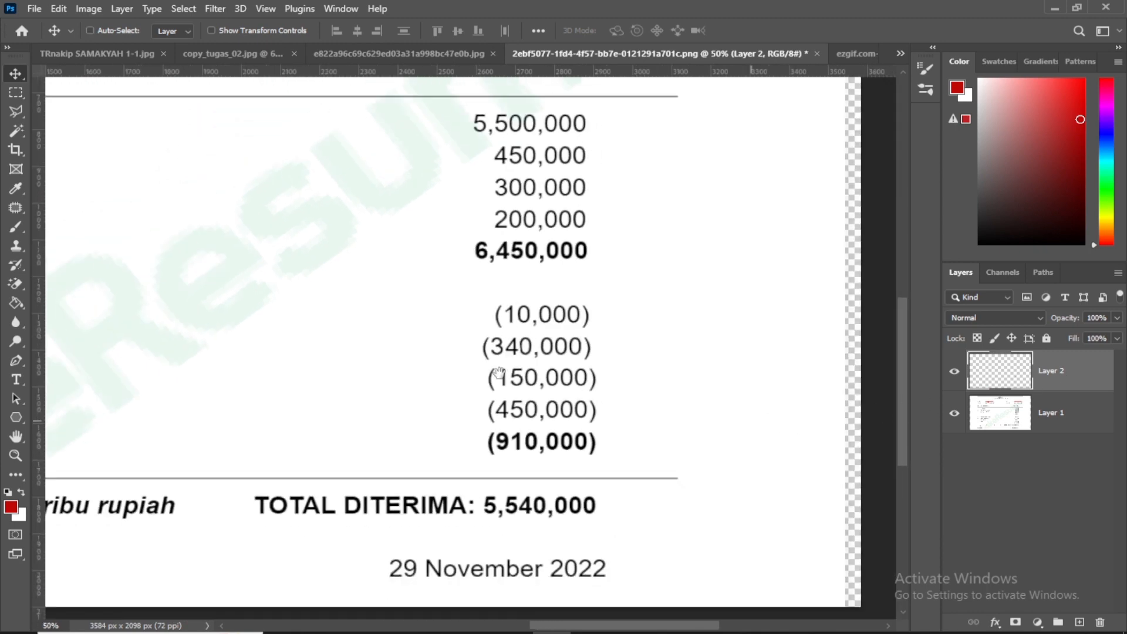
{"action": "left_click_drag", "start_coordinate": [497, 372], "coordinate": [595, 349]}
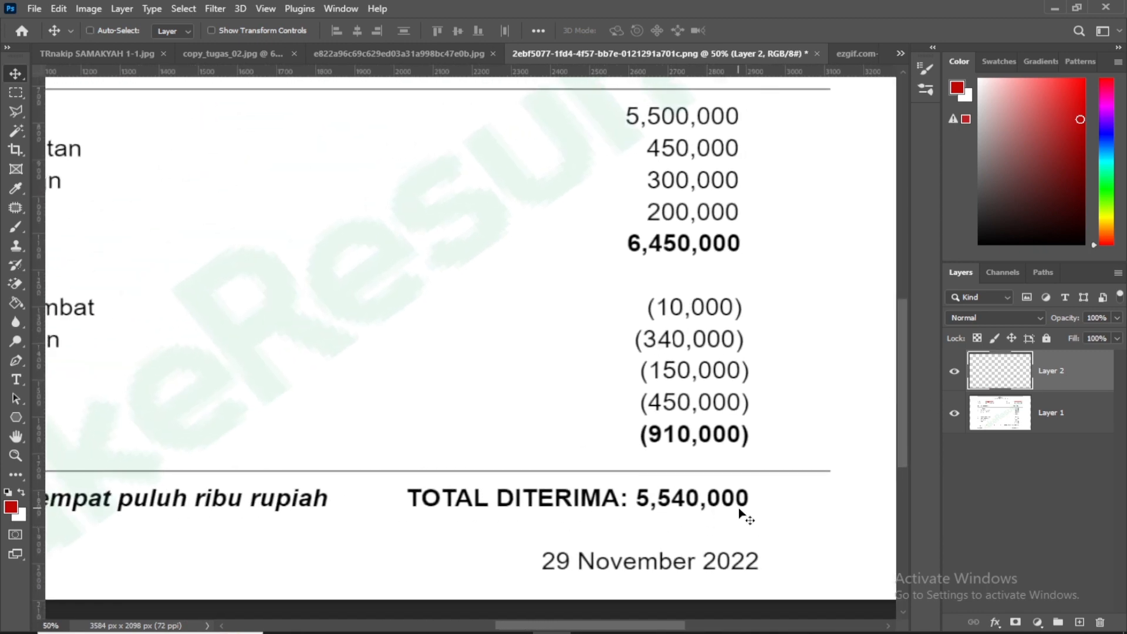
In ezgif.com-webp-to-jpg (1).jpg, outline the Faksimale number's last two digits with the Polygonal Lasso and patch them with blank paper
{"action": "left_click", "coordinate": [854, 53]}
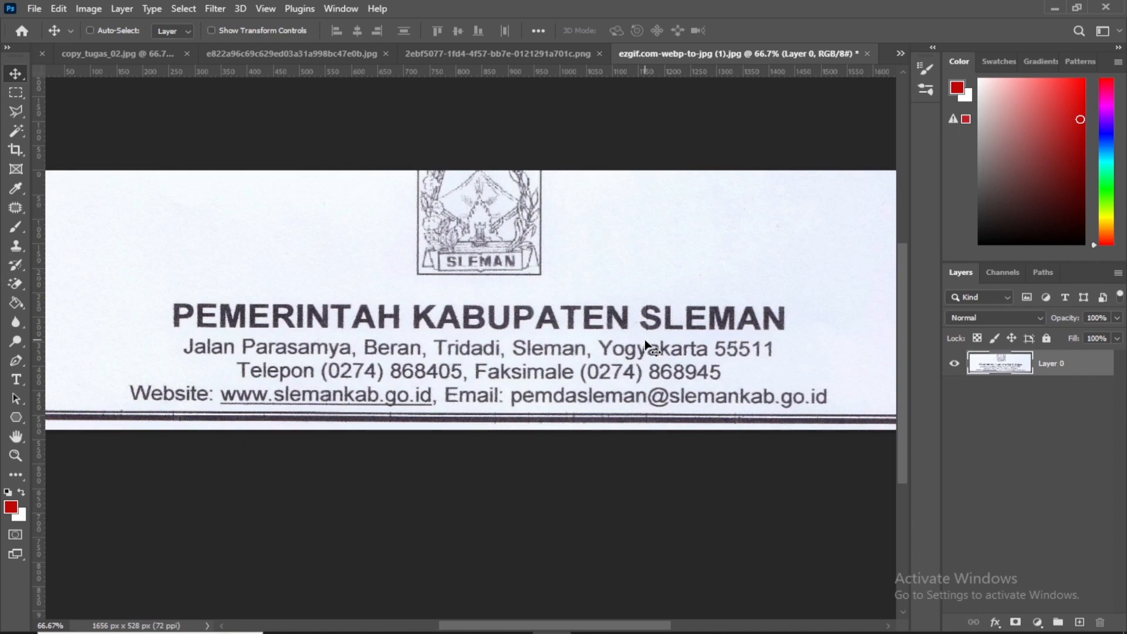
{"action": "key", "text": "ctrl+plus"}
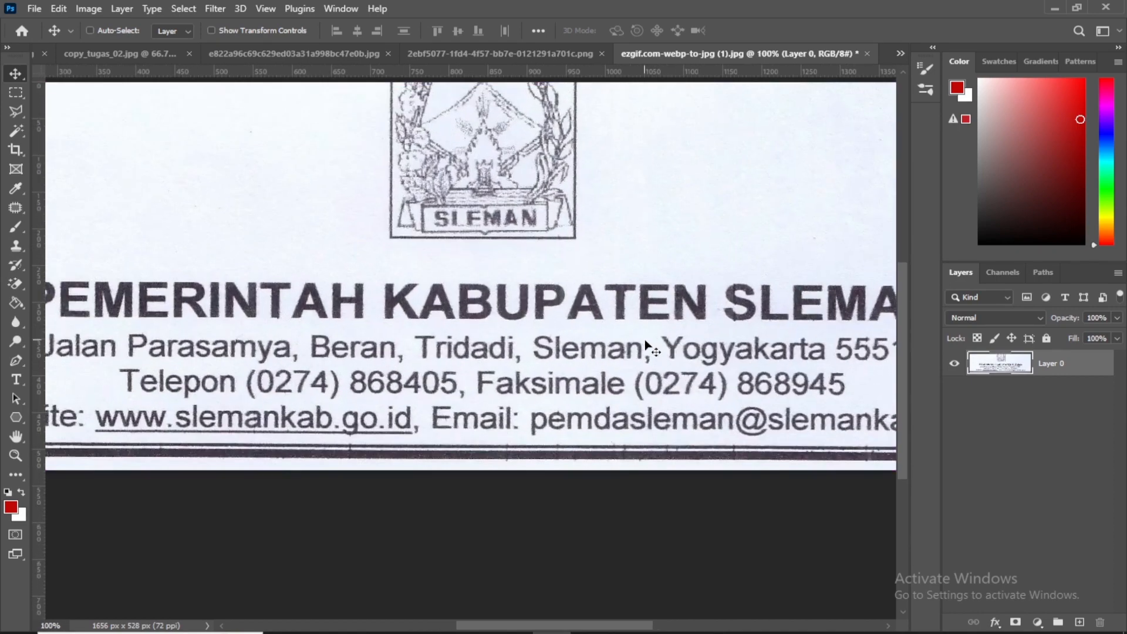
{"action": "left_click_drag", "start_coordinate": [652, 378], "coordinate": [523, 352]}
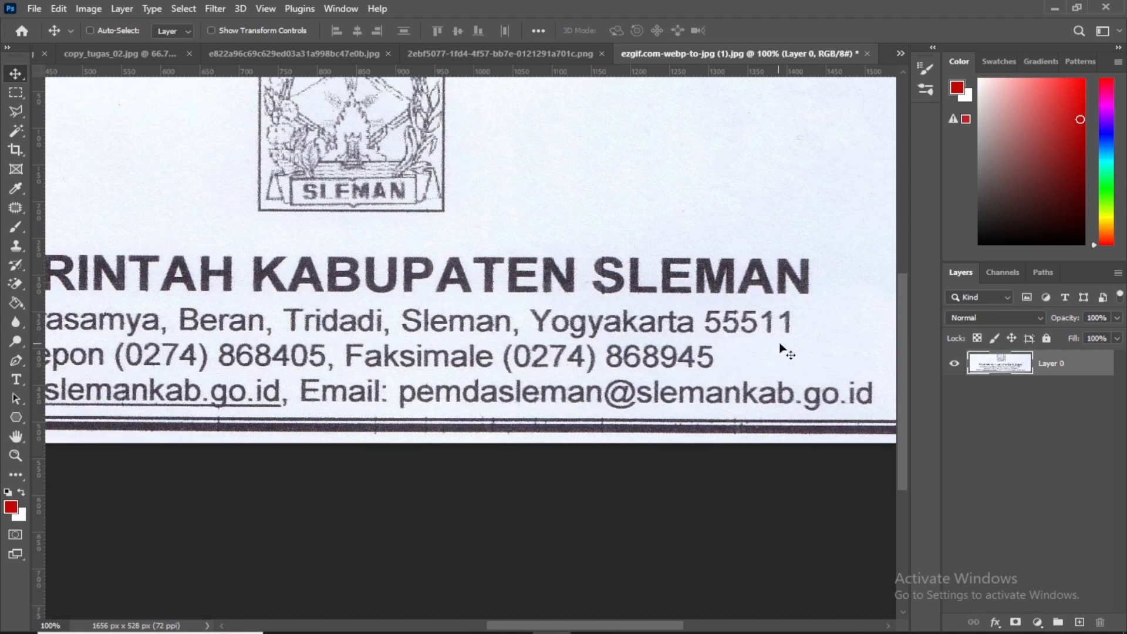
{"action": "key", "text": "ctrl+plus"}
{"action": "left_click_drag", "start_coordinate": [733, 322], "coordinate": [350, 272]}
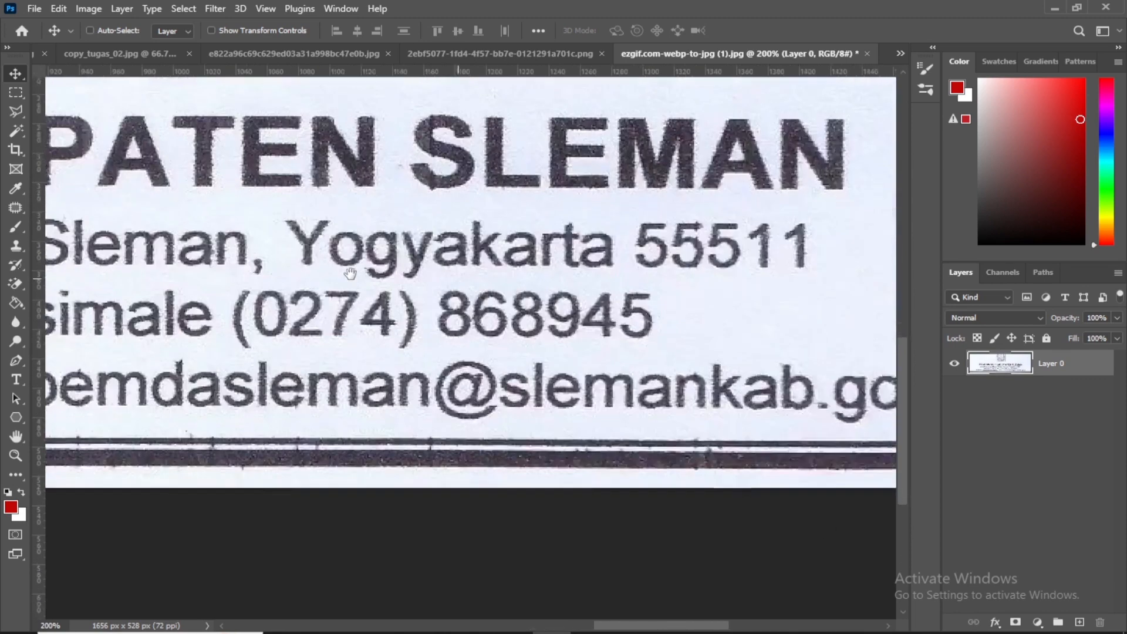
{"action": "left_click", "coordinate": [17, 111]}
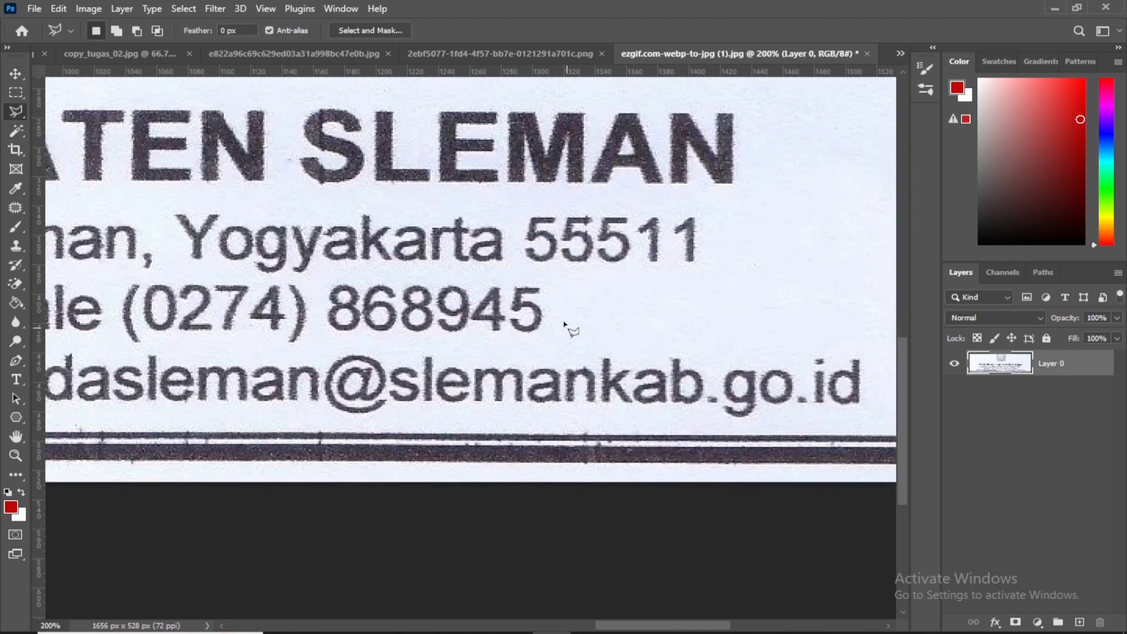
{"action": "left_click", "coordinate": [470, 282]}
{"action": "left_click", "coordinate": [471, 344]}
{"action": "left_click", "coordinate": [547, 346]}
{"action": "left_click", "coordinate": [550, 275]}
{"action": "left_click", "coordinate": [493, 271]}
{"action": "left_click", "coordinate": [471, 281]}
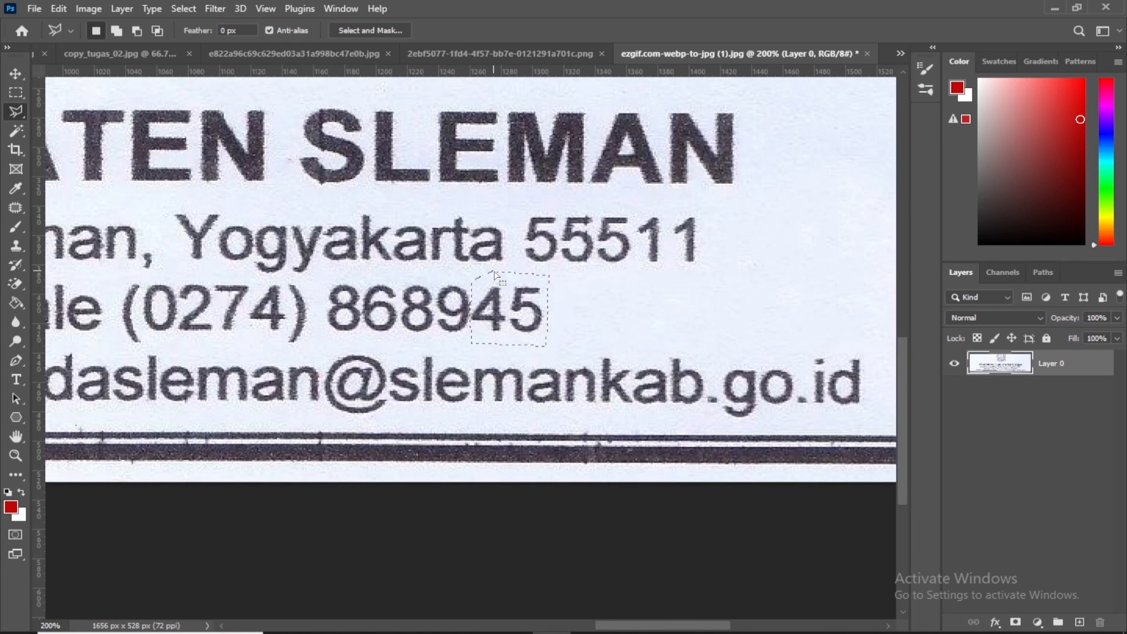
{"action": "left_click", "coordinate": [19, 203]}
{"action": "left_click_drag", "start_coordinate": [511, 317], "coordinate": [599, 323]}
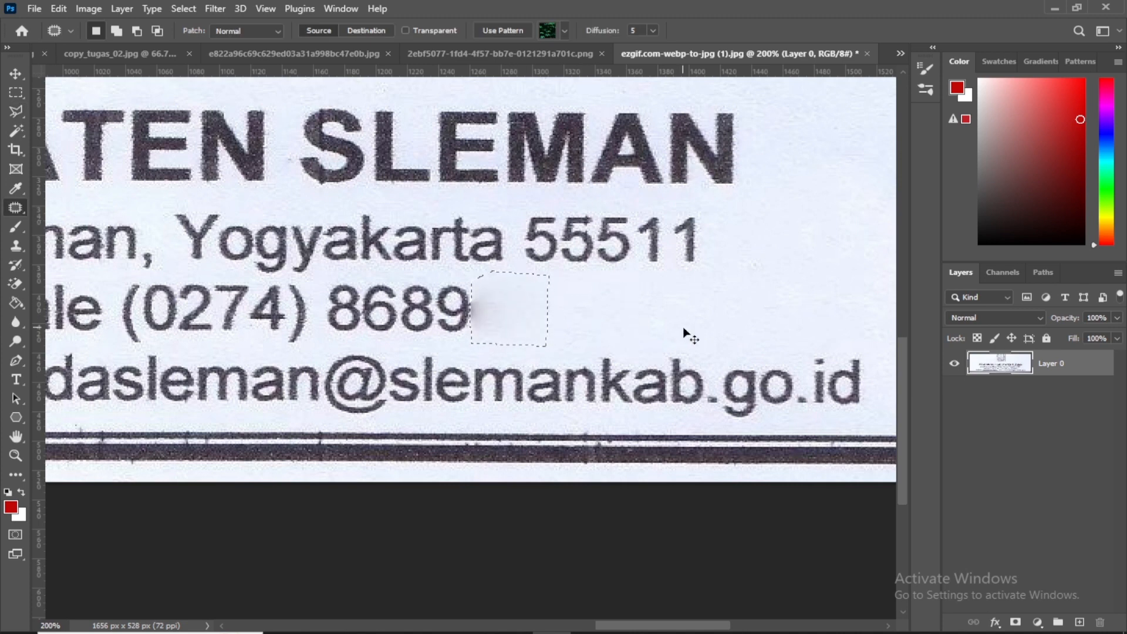
{"action": "key", "text": "ctrl+d"}
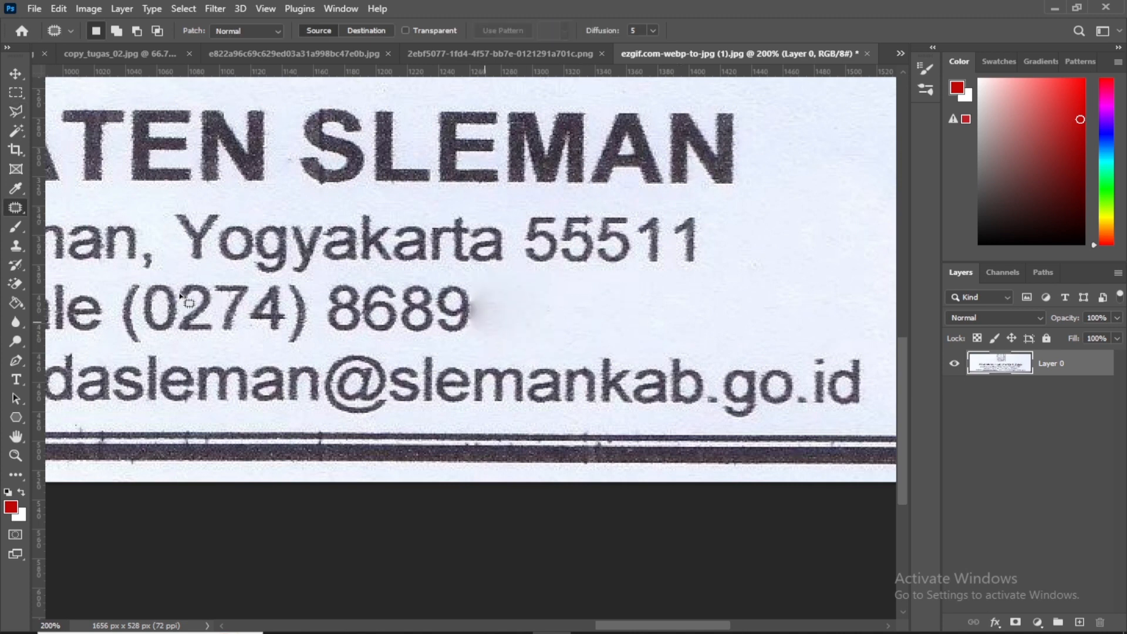
Clean the smudge left after the 9 of the Faksimale number using the Clone Stamp, enlarging the brush to 15 px
{"action": "left_click", "coordinate": [16, 246]}
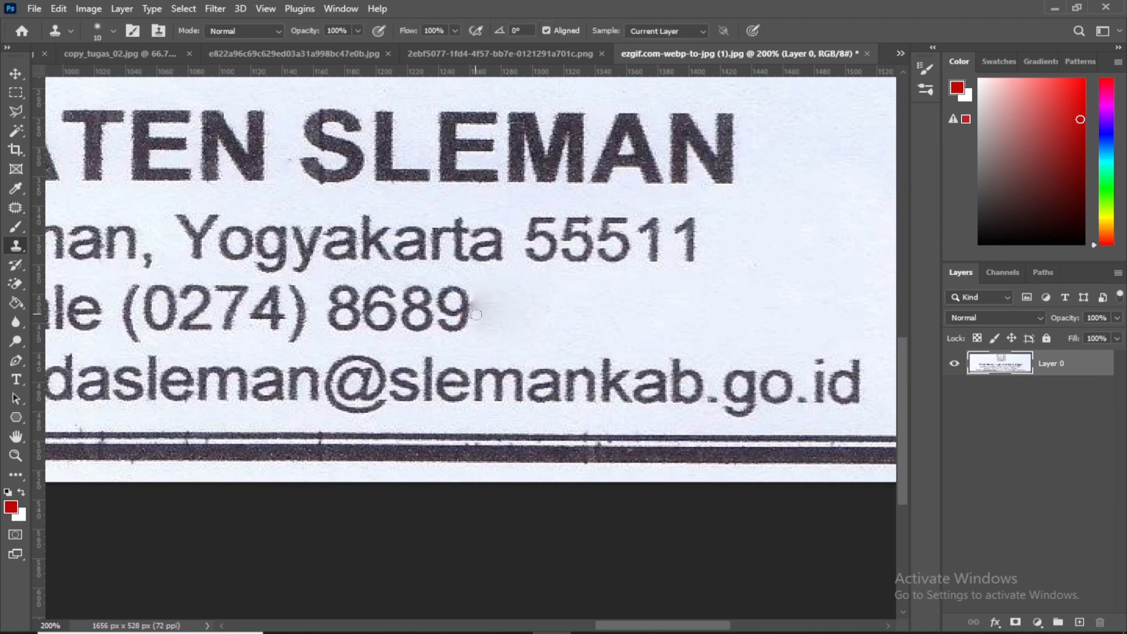
{"action": "left_click_drag", "start_coordinate": [476, 314], "coordinate": [476, 317]}
{"action": "left_click", "coordinate": [474, 304]}
{"action": "left_click", "coordinate": [485, 342], "text": "alt"}
{"action": "left_click", "coordinate": [473, 346], "text": "alt"}
{"action": "key", "text": "bracketright"}
{"action": "left_click", "coordinate": [488, 335], "text": "alt"}
{"action": "left_click", "coordinate": [482, 310]}
{"action": "left_click", "coordinate": [484, 338], "text": "alt"}
Copy the last 1 of the postal code to a new layer and move it right after the Faksimale number's 9
{"action": "left_click_drag", "start_coordinate": [382, 351], "coordinate": [453, 343]}
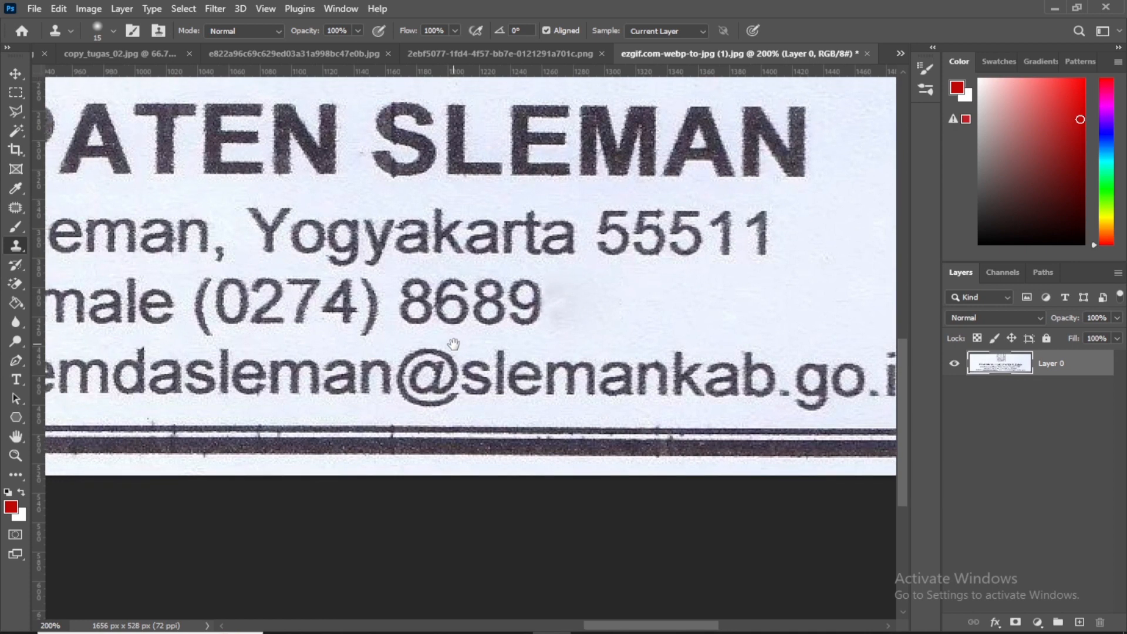
{"action": "left_click", "coordinate": [11, 113]}
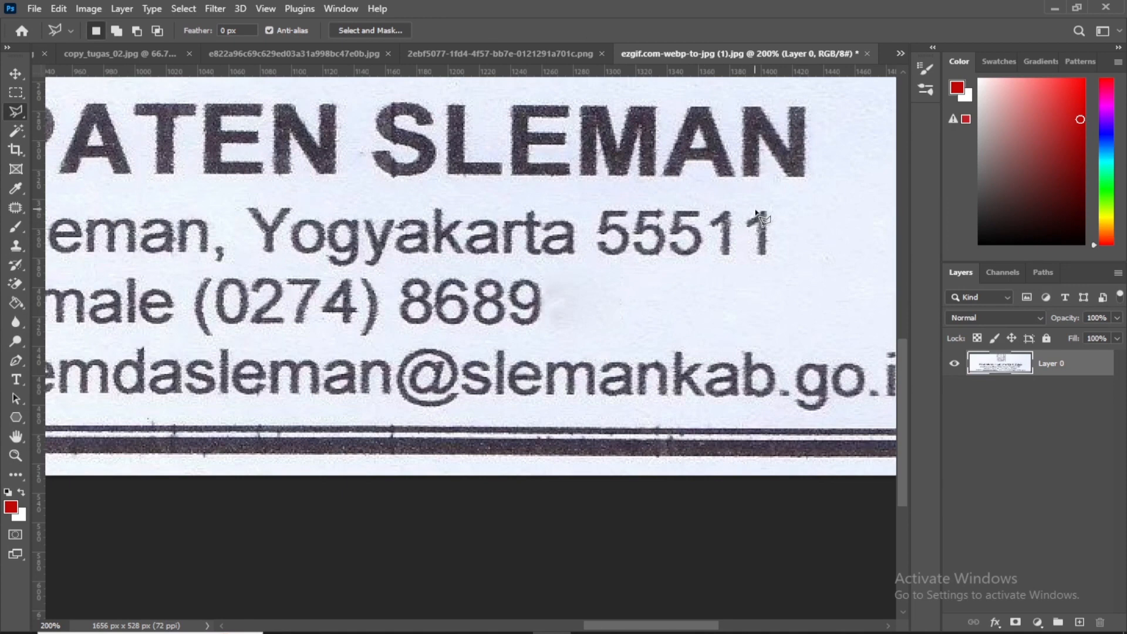
{"action": "mouse_move", "coordinate": [748, 219]}
{"action": "left_mouse_down"}
{"action": "mouse_move", "coordinate": [757, 262]}
{"action": "mouse_move", "coordinate": [771, 260]}
{"action": "mouse_move", "coordinate": [770, 210]}
{"action": "left_mouse_up"}
{"action": "key", "text": "ctrl+j"}
{"action": "left_click", "coordinate": [16, 73]}
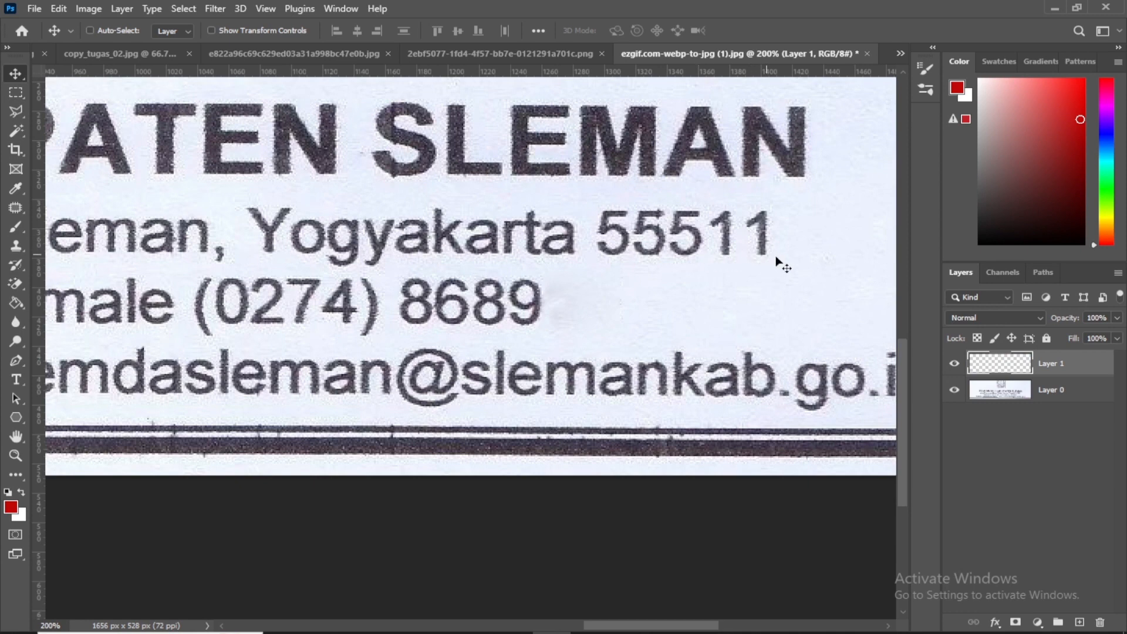
{"action": "left_click_drag", "start_coordinate": [775, 257], "coordinate": [569, 322]}
On Layer 0, outline the 0 near the end of the Telepon number with the Polygonal Lasso and copy it to a new layer
{"action": "left_click", "coordinate": [1046, 392]}
{"action": "left_click_drag", "start_coordinate": [169, 325], "coordinate": [557, 342]}
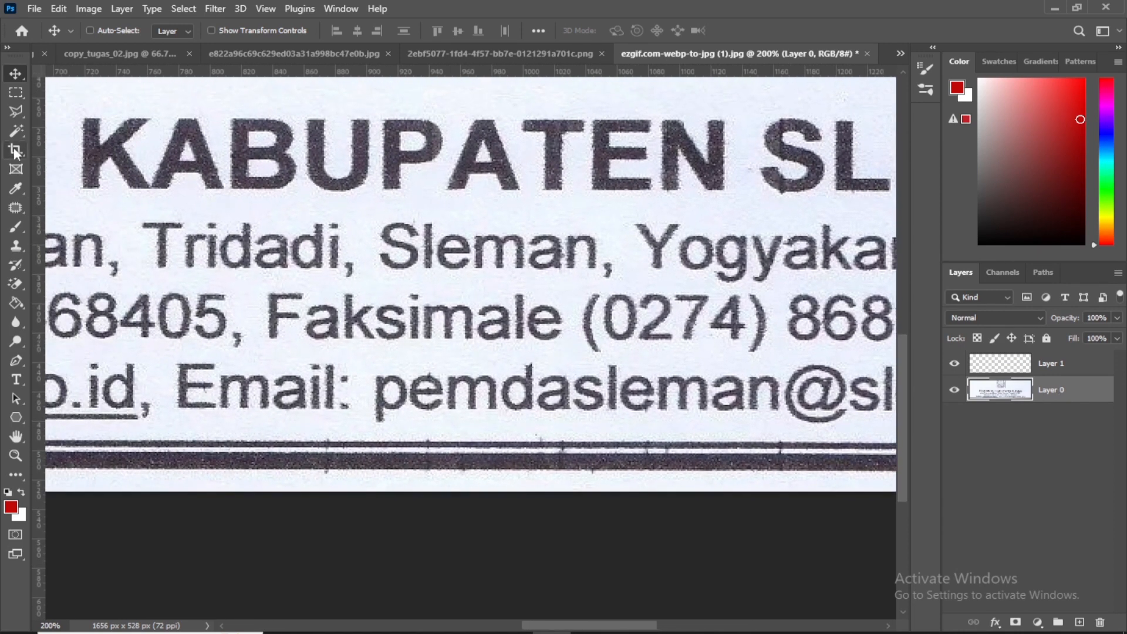
{"action": "left_click", "coordinate": [16, 111]}
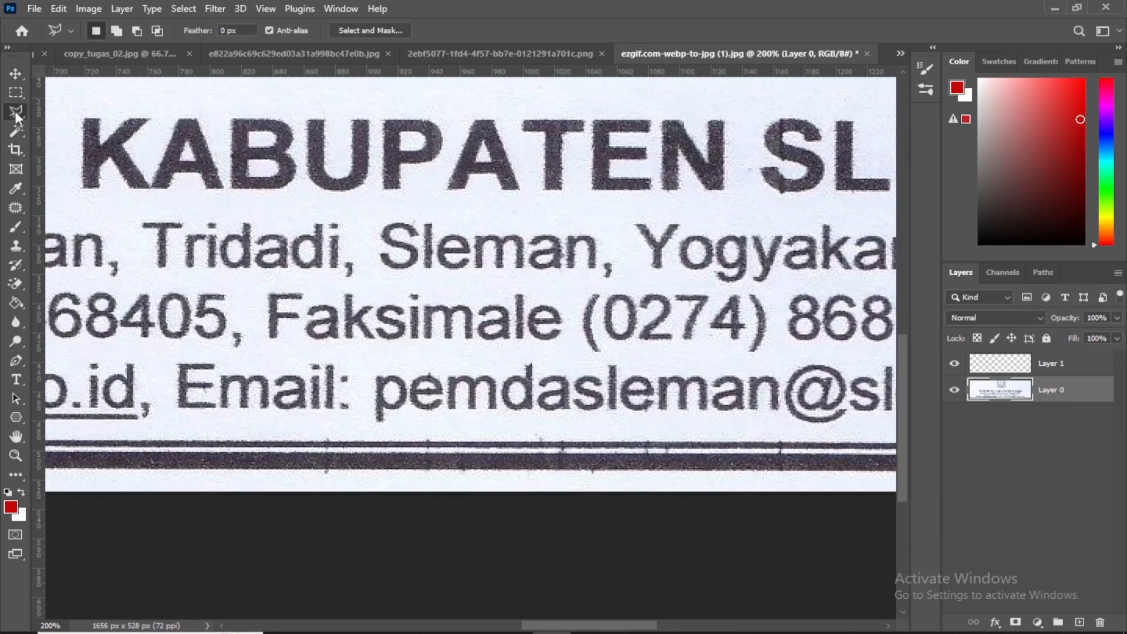
{"action": "left_click", "coordinate": [158, 293]}
{"action": "left_click", "coordinate": [159, 339]}
{"action": "left_click", "coordinate": [191, 339]}
{"action": "left_click", "coordinate": [192, 299]}
{"action": "left_click", "coordinate": [177, 288]}
{"action": "double_click", "coordinate": [164, 290]}
{"action": "key", "text": "ctrl+j"}
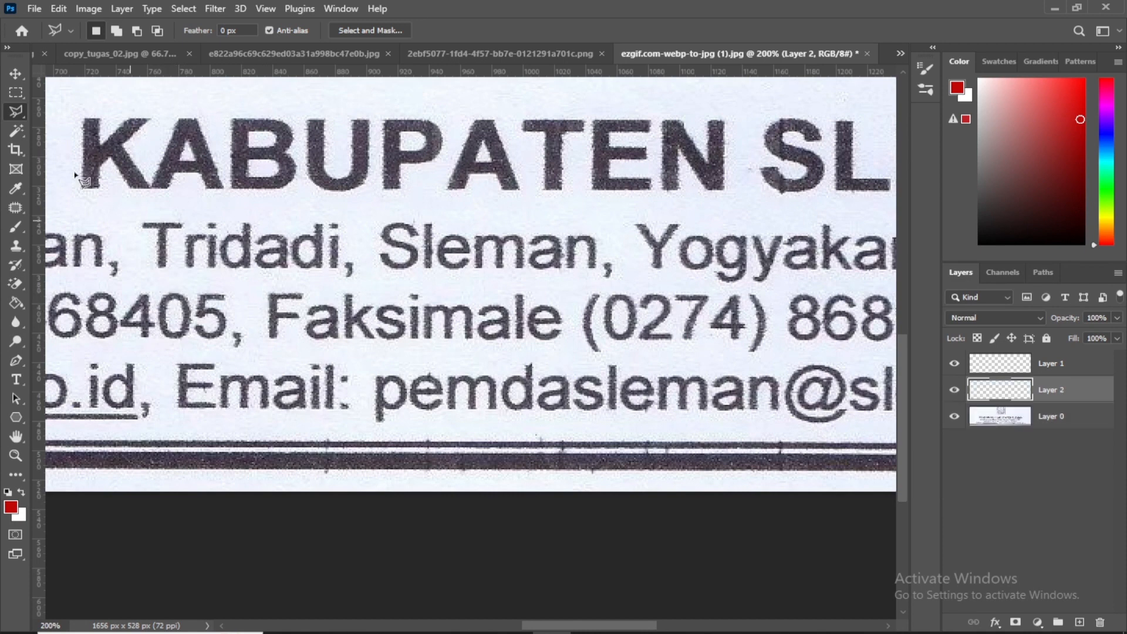
Move the copied 0 to the end of the Faksimale number and nudge it left, close to the copied 1
{"action": "key", "text": "v"}
{"action": "left_click_drag", "start_coordinate": [177, 325], "coordinate": [536, 327]}
{"action": "left_click_drag", "start_coordinate": [386, 364], "coordinate": [362, 365]}
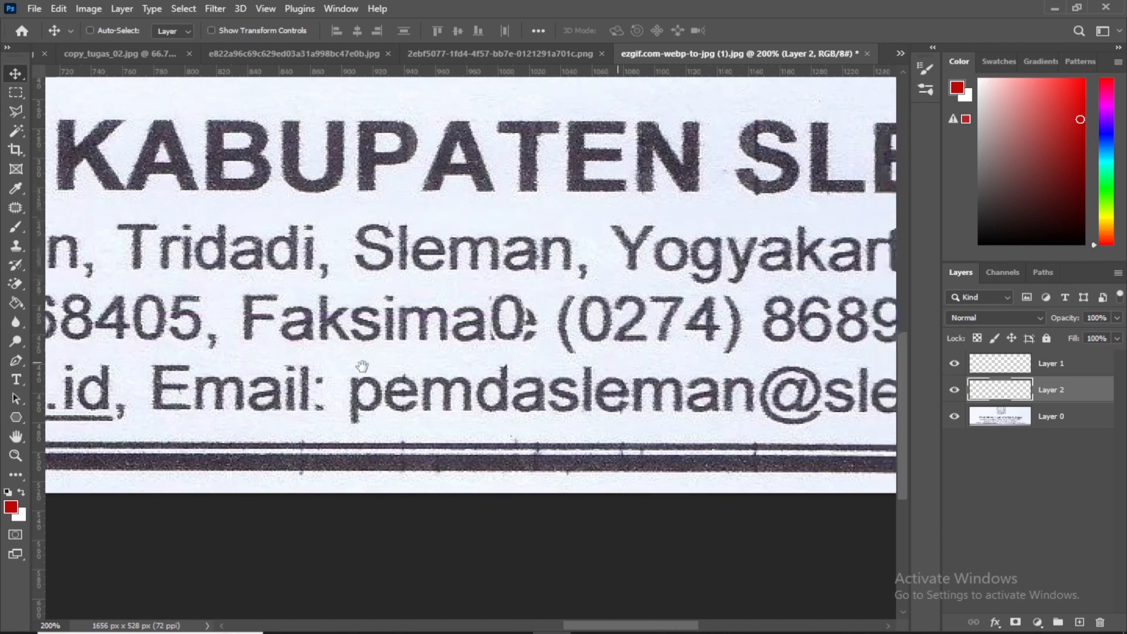
{"action": "scroll", "coordinate": [362, 366], "scroll_direction": "right", "scroll_amount": 5}
{"action": "left_click_drag", "start_coordinate": [293, 385], "coordinate": [590, 385]}
{"action": "left_click_drag", "start_coordinate": [608, 384], "coordinate": [706, 385]}
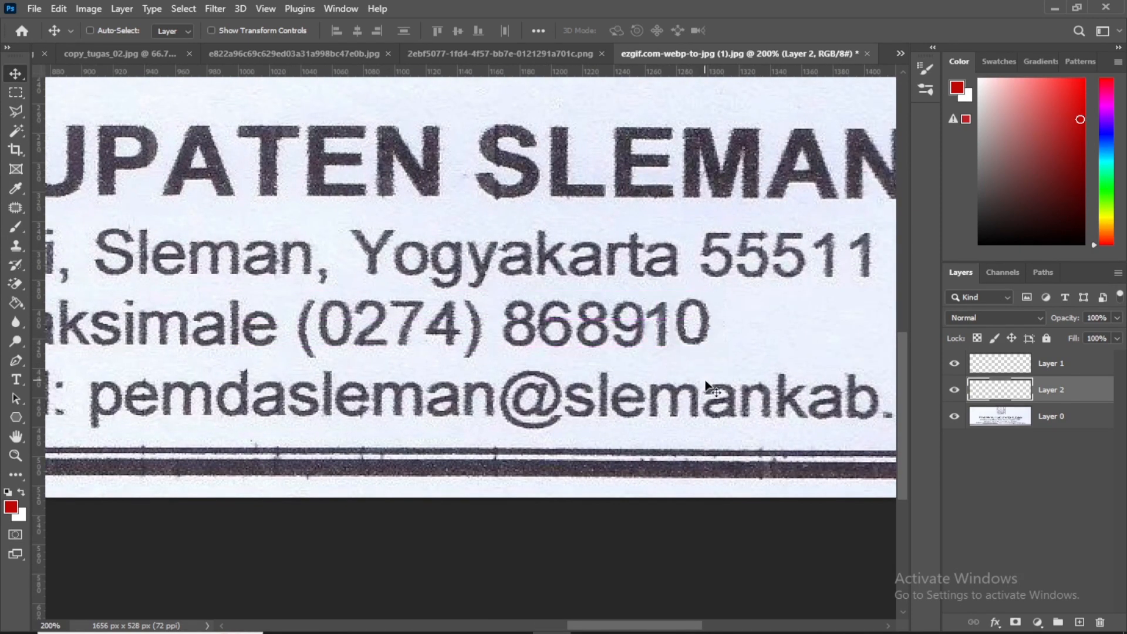
{"action": "key", "text": "Left"}
{"action": "key", "text": "Left"}
{"action": "key", "text": "Left"}
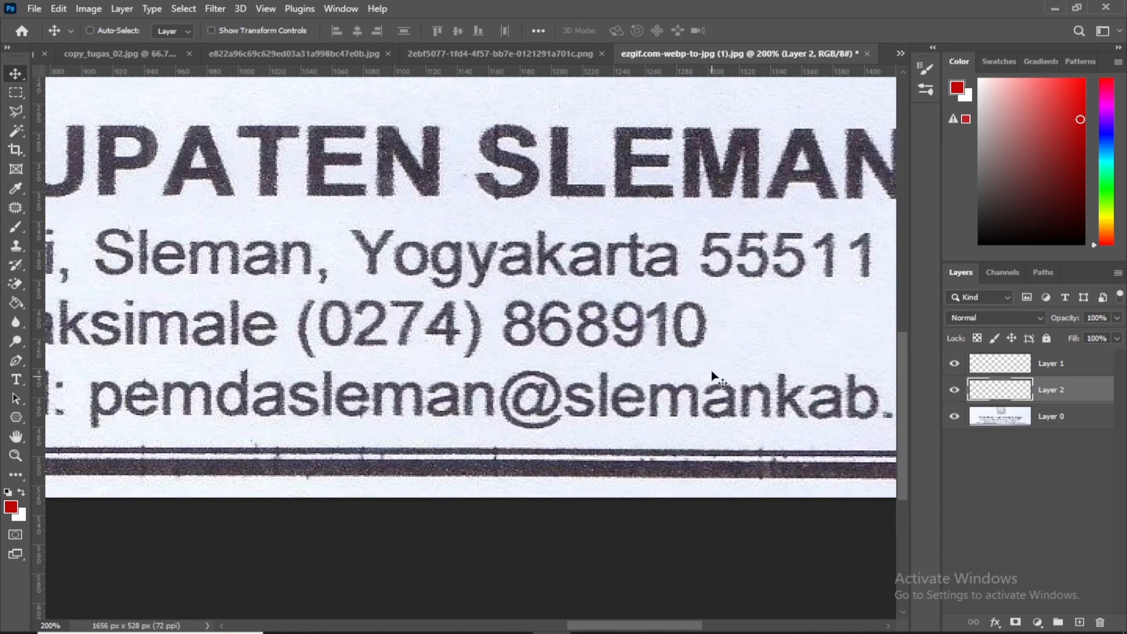
Hide both copied digit layers and show them again to compare the Faksimale number with and without them
{"action": "key", "text": "ctrl+minus"}
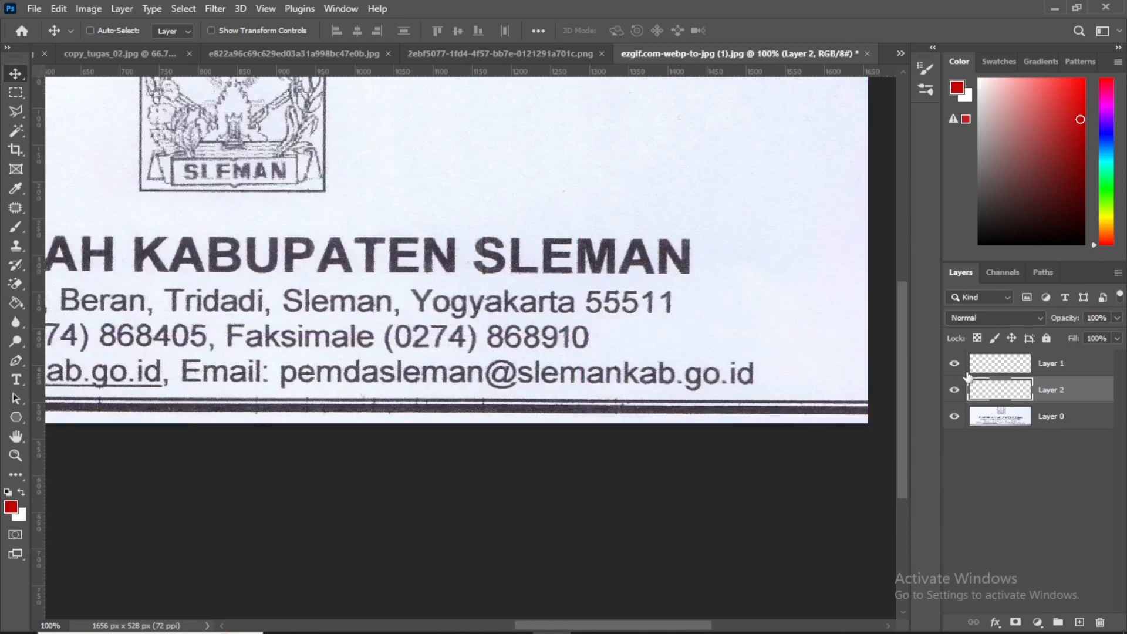
{"action": "left_click", "coordinate": [955, 363]}
{"action": "left_click", "coordinate": [954, 389]}
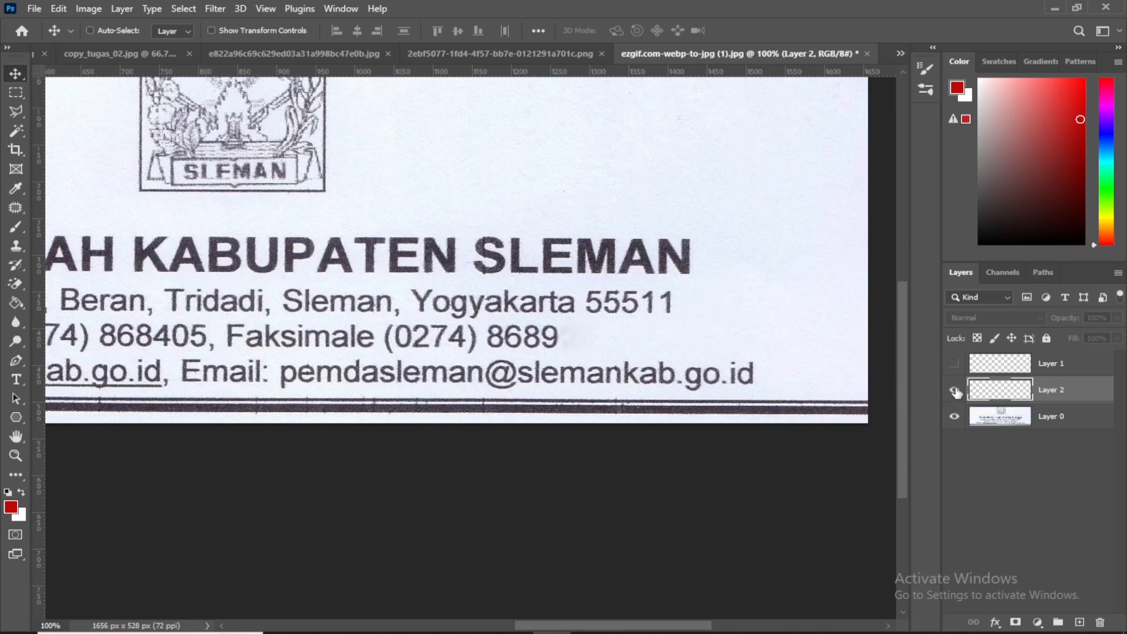
{"action": "left_click", "coordinate": [954, 390]}
{"action": "left_click", "coordinate": [954, 363]}
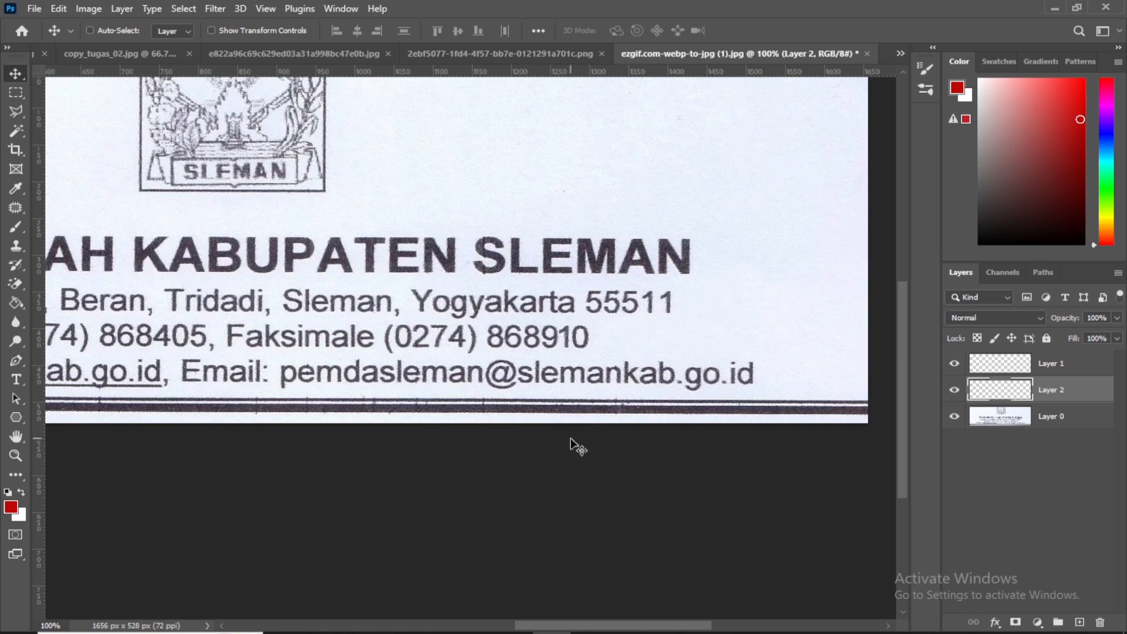
{"action": "scroll", "coordinate": [573, 446], "scroll_direction": "up", "scroll_amount": 2}
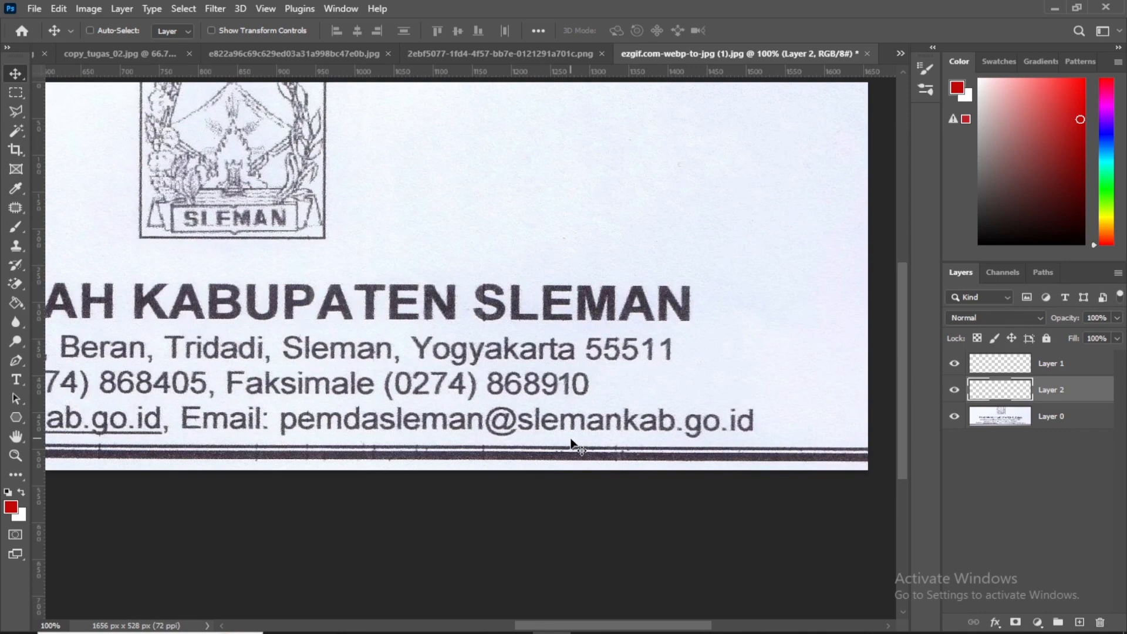